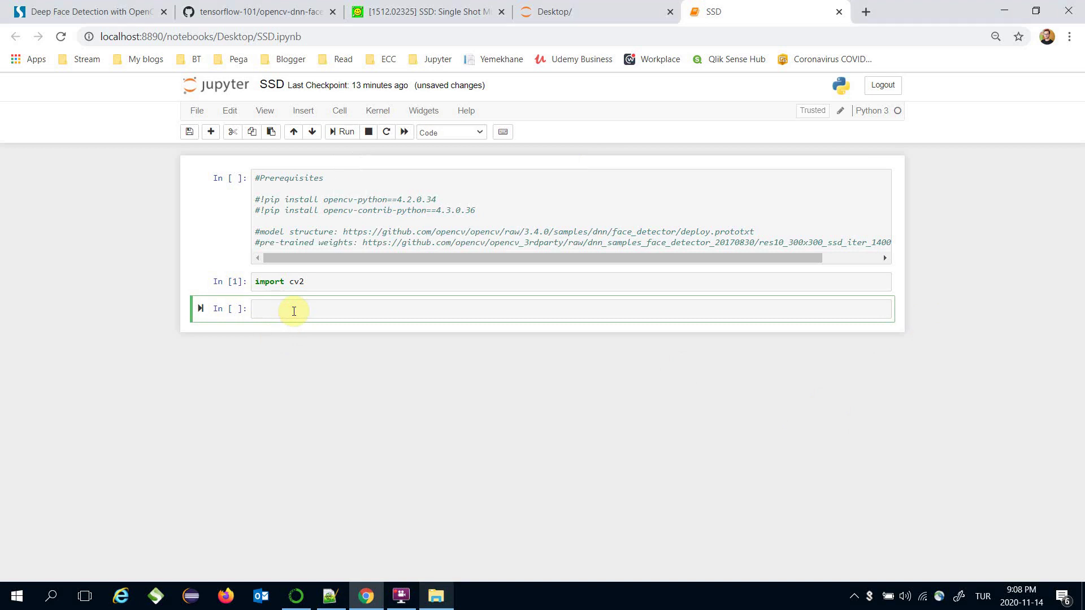
text(detector = )
text(cv2.)
Create detector with cv2.dnn.readNetFromCaffe using deploy.prototxt and the res10_300x300_ssd caffemodel, and run it
key(Tab)
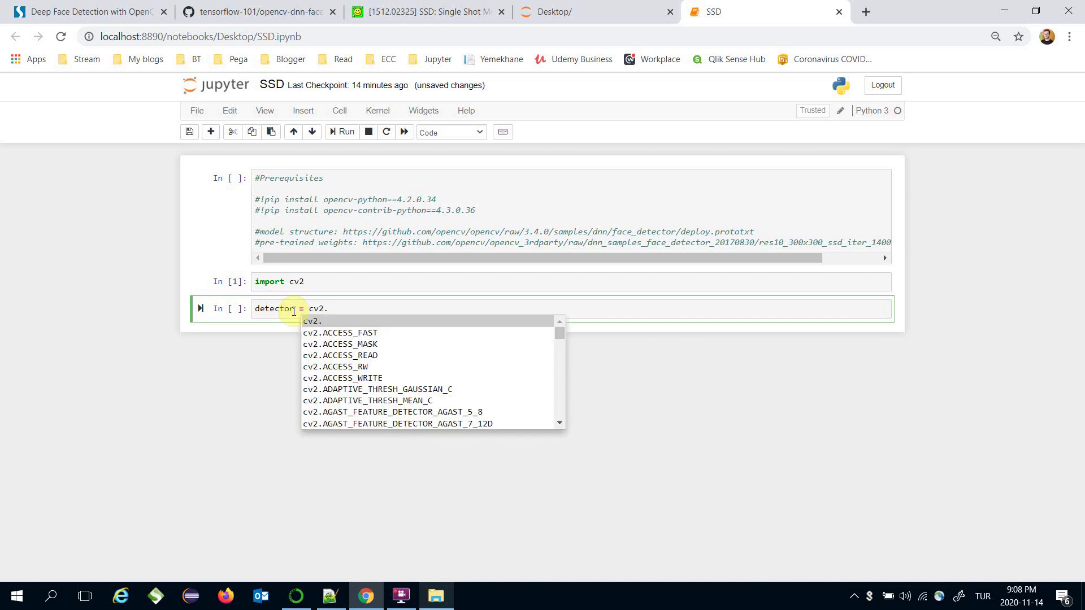
text(dnn.r)
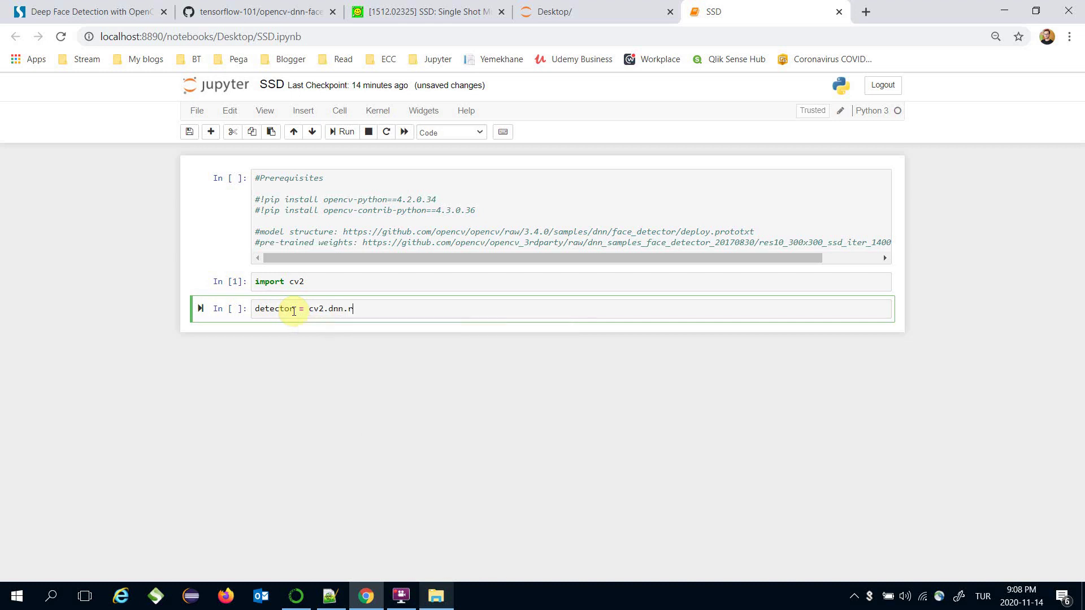
text(ead)
key(Tab)
key(Down)
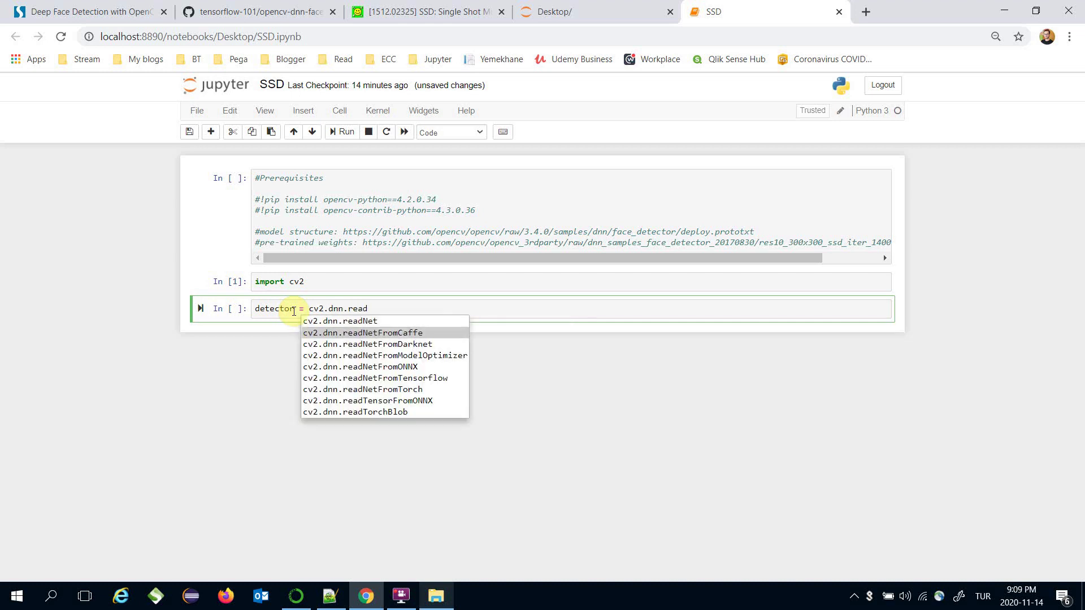
key(Return)
text(())
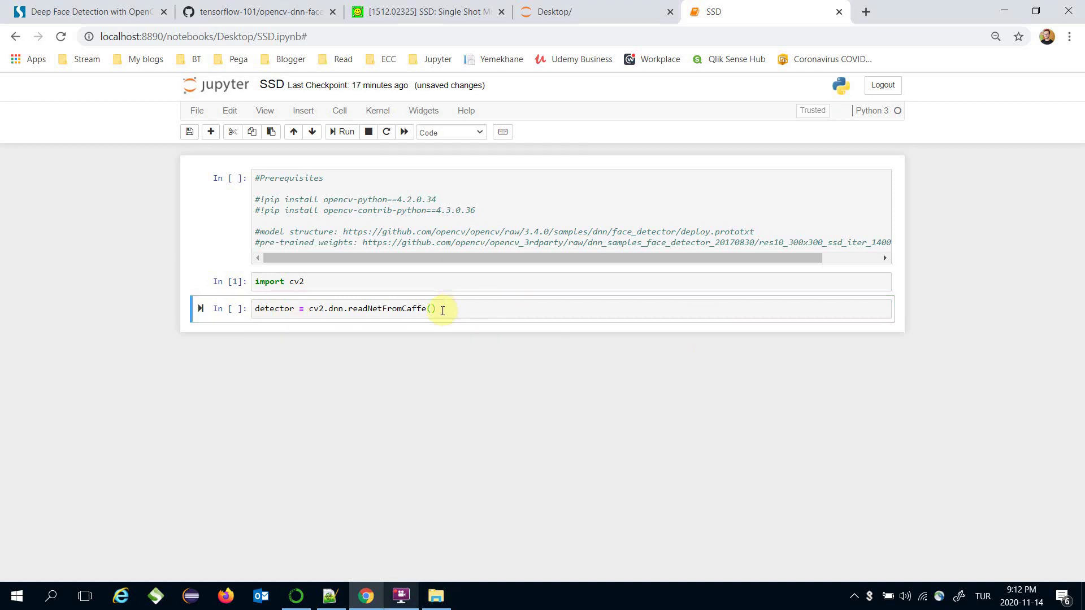
text("deploy.prototxt)
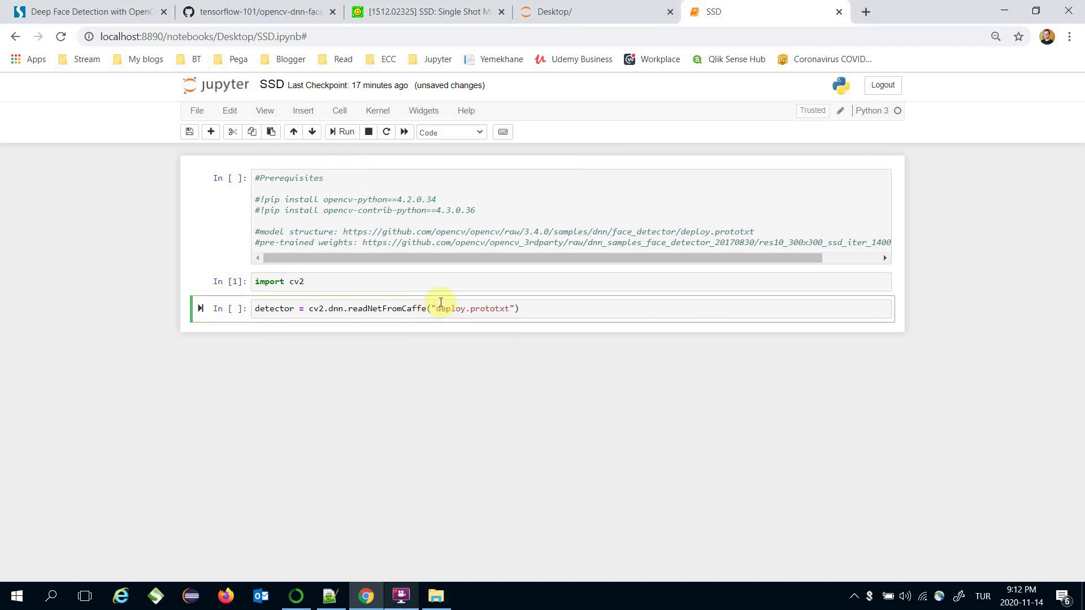
text(", "")
text(resn)
key(BackSpace)
text(10)
key(Tab)
key(shift+Return)
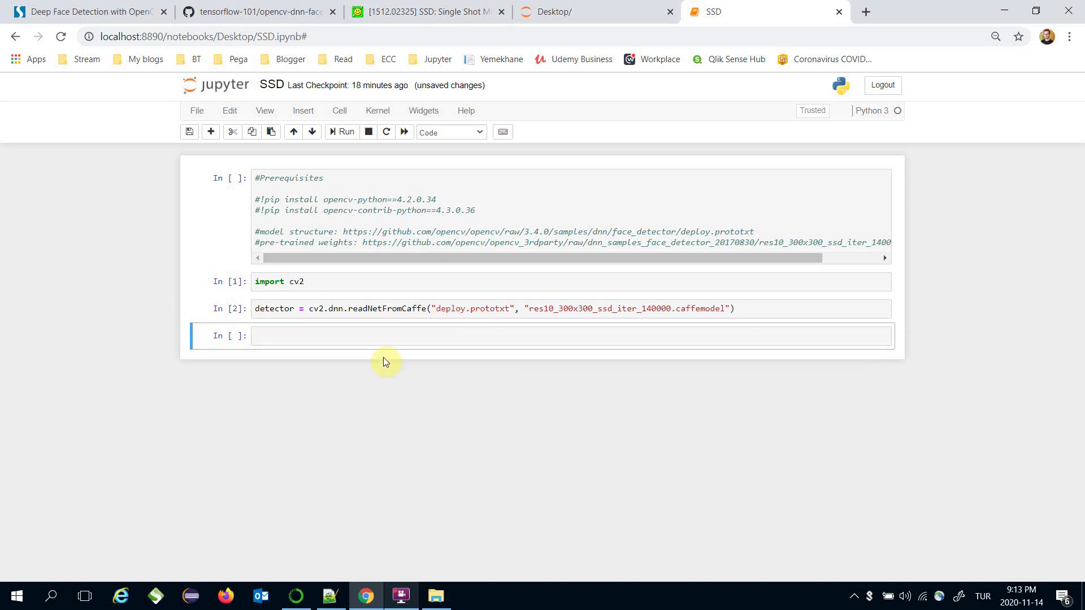
Read deepface/tests/dataset/img1.jpg into img with cv2.imread and run the cell
click(380, 338)
text(img = cv2.imread(")
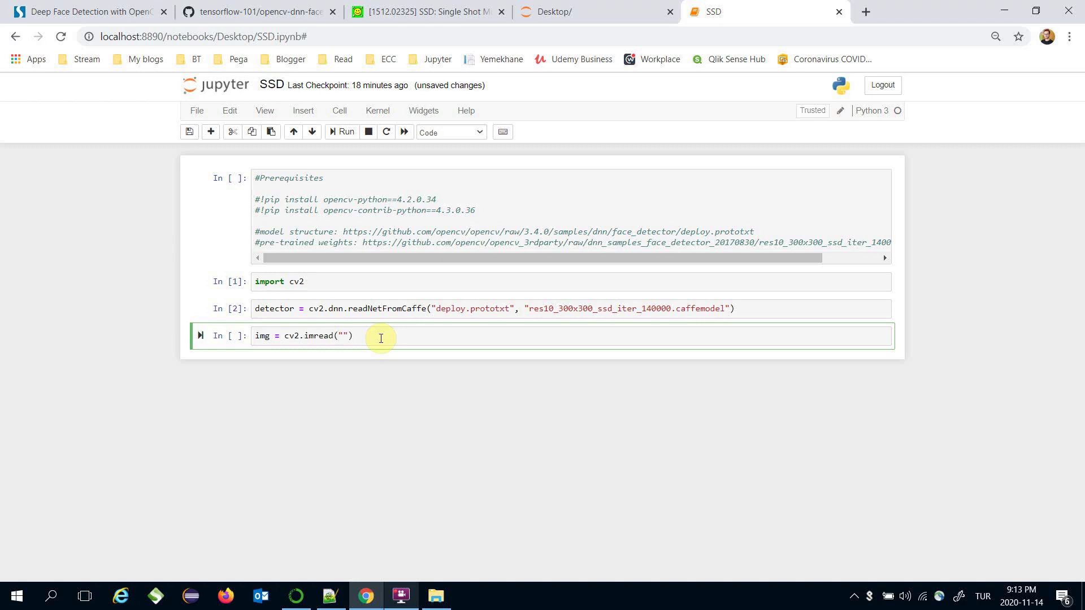
text(deepface/tests/dataset/)
text(img)
key(Tab)
key(Return)
key(ctrl+Return)
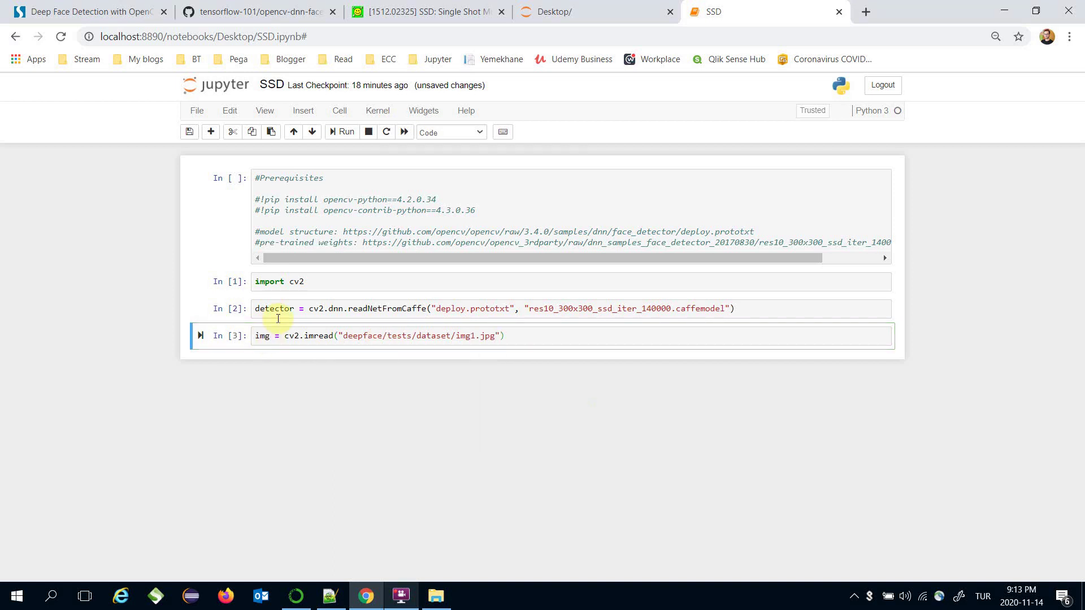
Add import matplotlib.pyplot as plt to the imports cell and rerun it
click(312, 286)
key(Return)
text(import matplotlib.p)
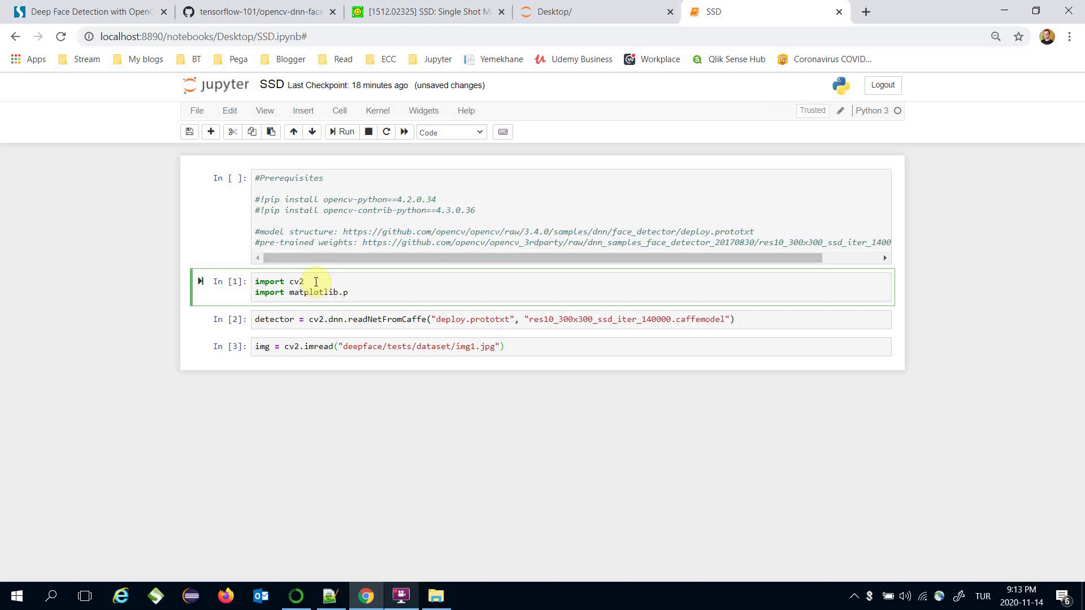
text(yplot as )
text(plt)
key(ctrl+Return)
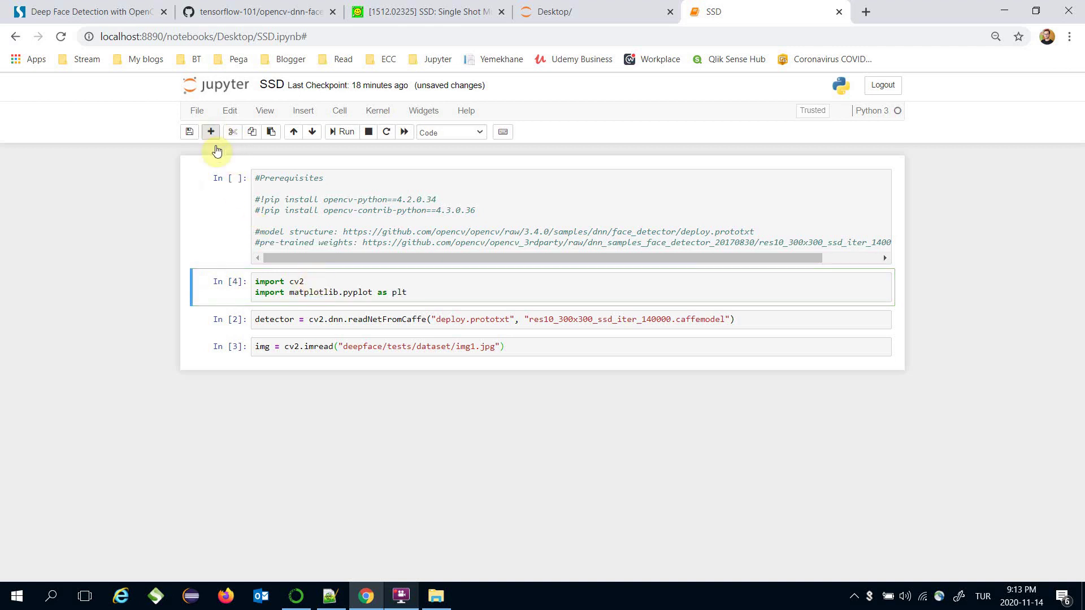
Plot img with plt.imshow in a new cell below the imread cell
click(332, 346)
click(209, 135)
click(289, 376)
text(plt.imshow(img)
key(ctrl+Return)
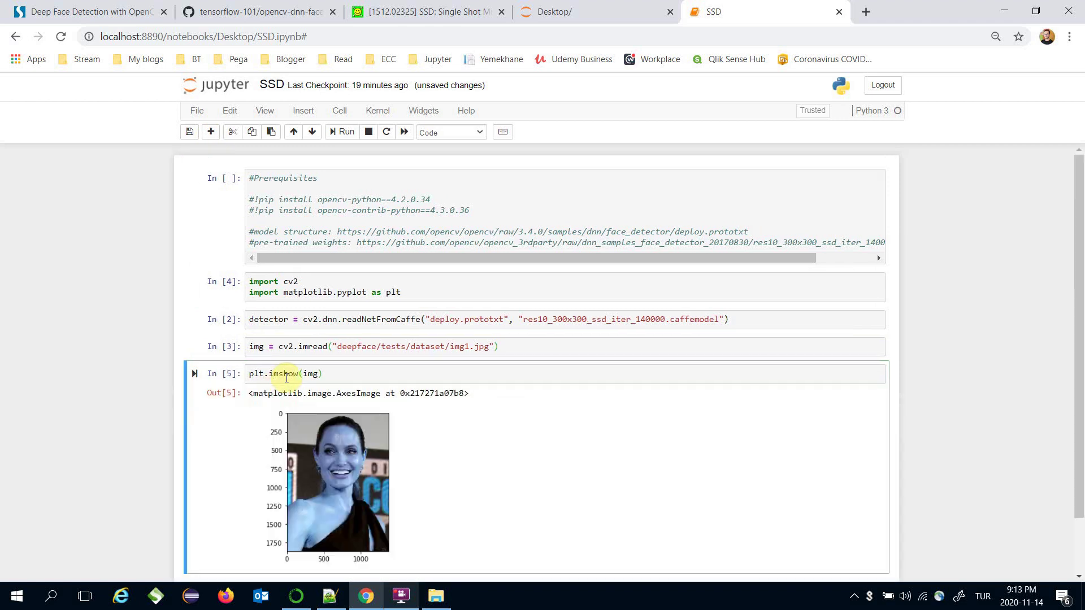
scroll(291, 373, down, 1)
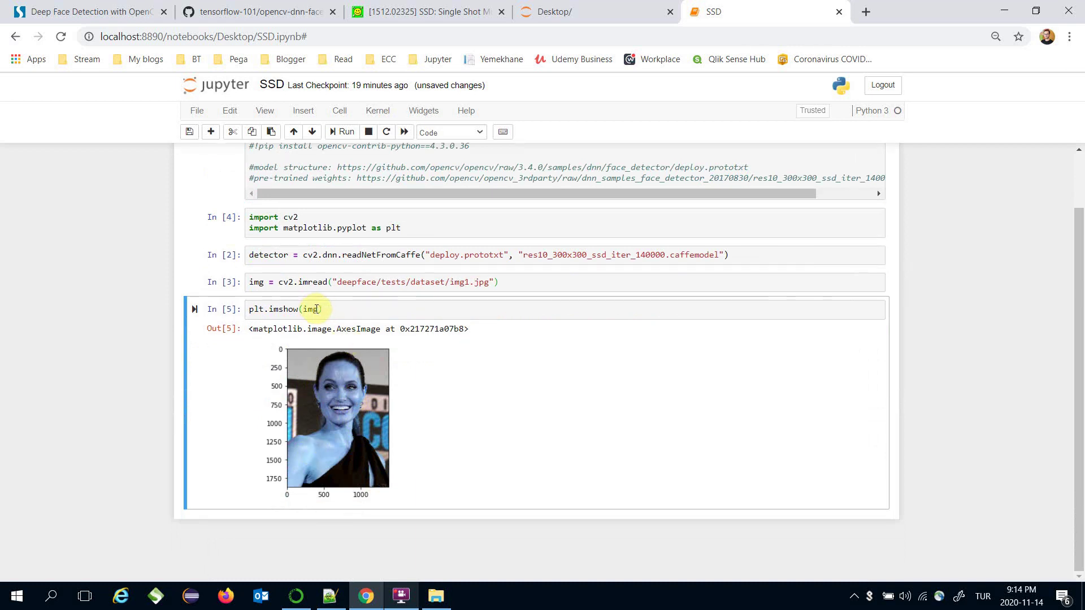
Change the call to plt.imshow(img[:,:,::-1]) so the face shows natural colours
click(319, 307)
text([)
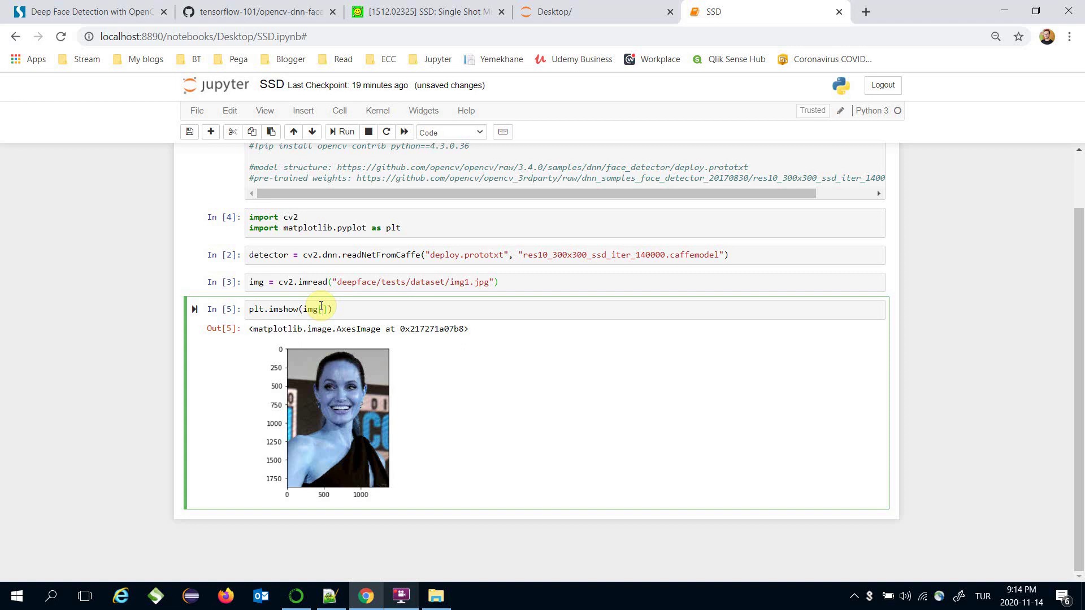
text(:,:,::-1)
key(ctrl+Return)
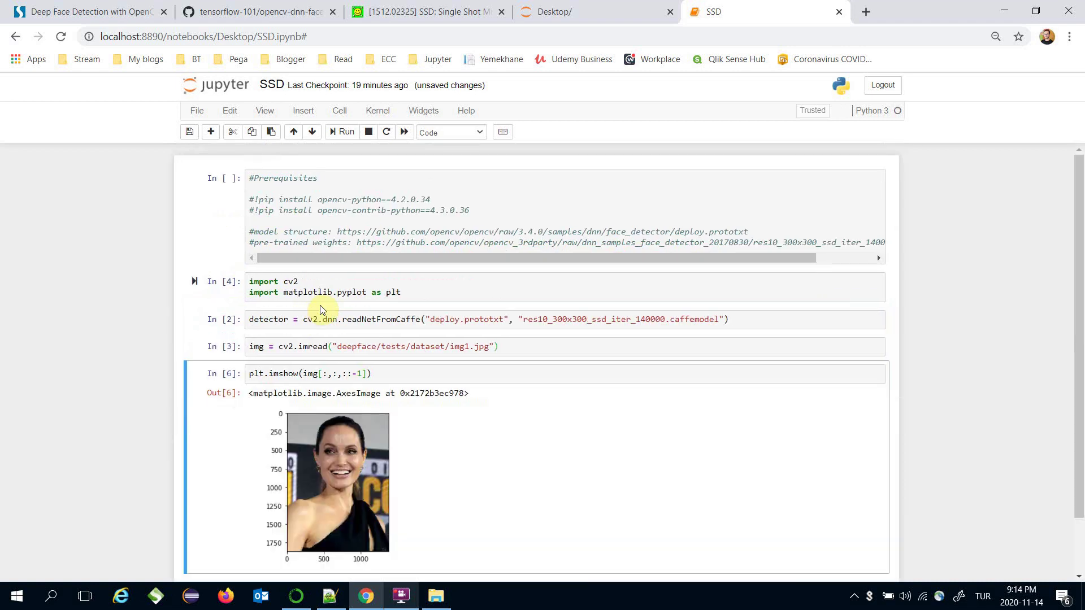
Highlight the 300x300 input size in the caffemodel file name for reference
click(574, 321)
double_click(577, 320)
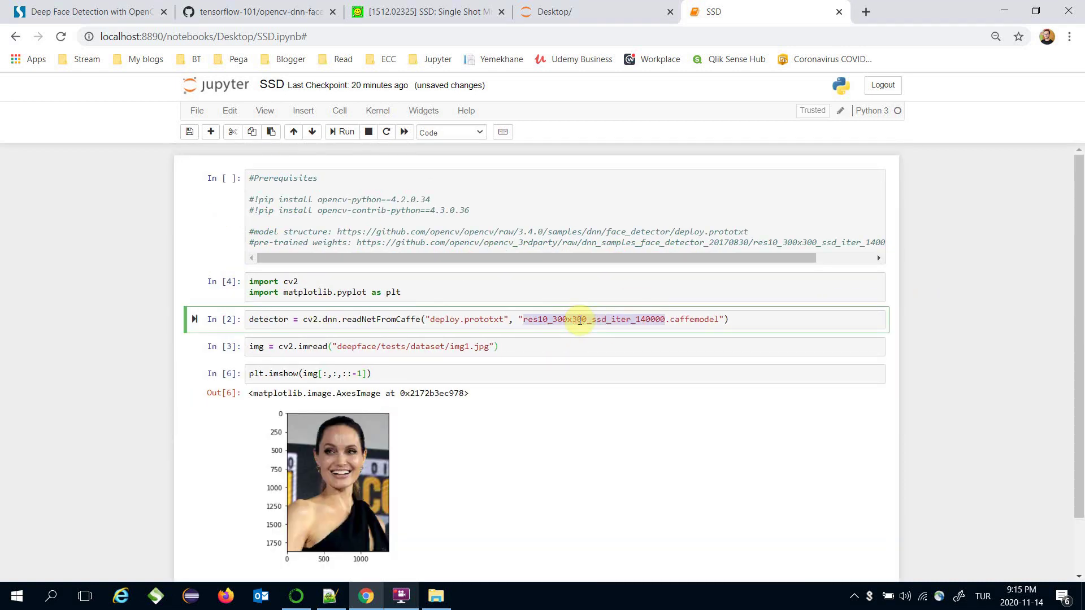
click(563, 320)
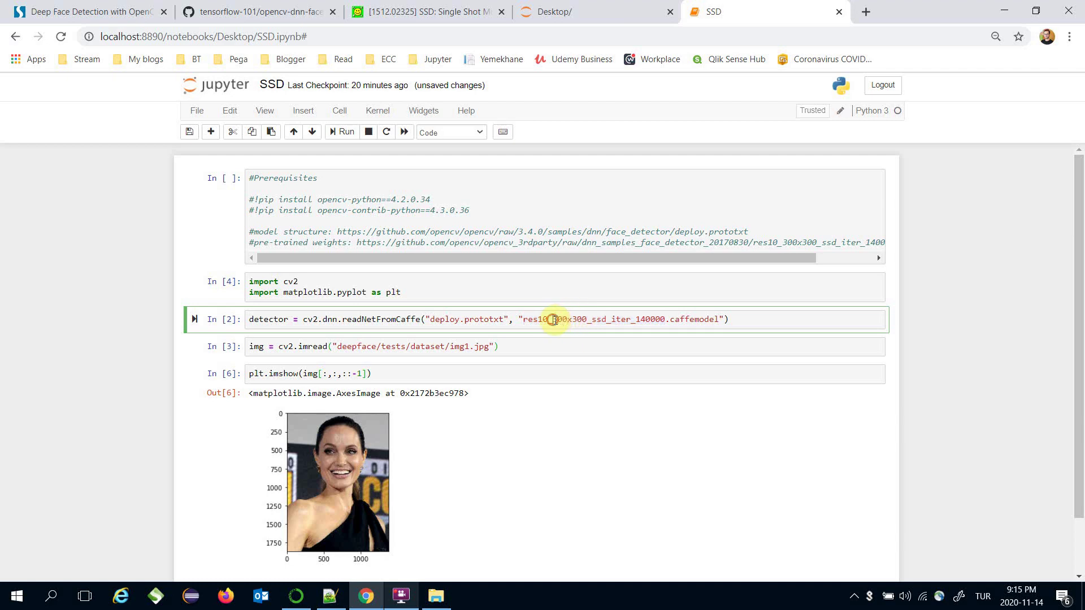
drag(552, 320, 587, 320)
Add a cell below imread resizing img to (300, 300) with cv2.resize
click(280, 347)
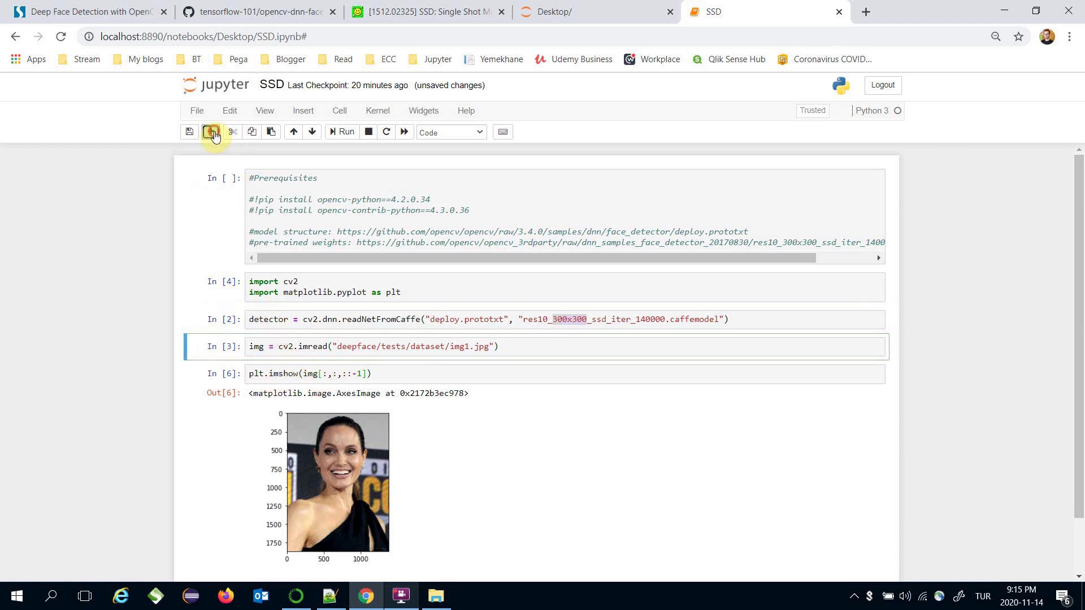
click(211, 131)
click(282, 373)
text(v2.resize(img)
key(BackSpace)
key(BackSpace)
text(mg, )
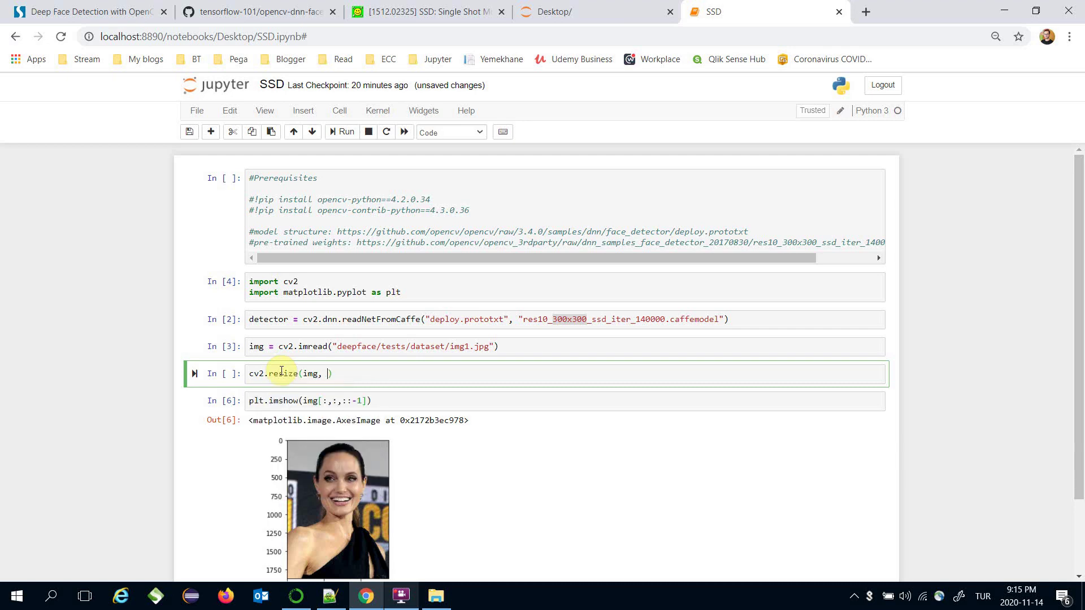
text((300, 300)
text(img =)
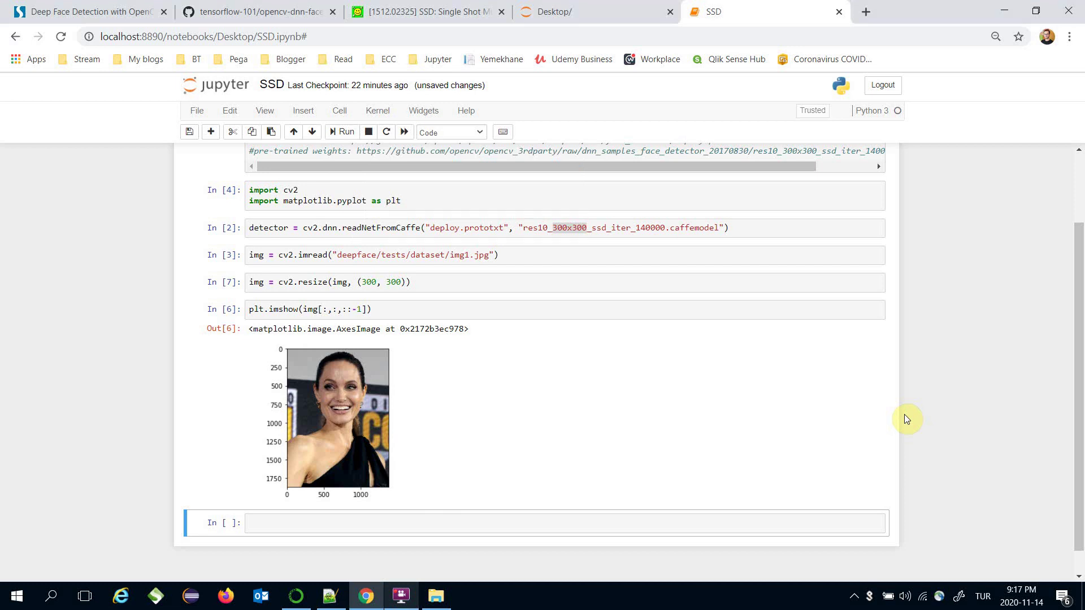
Create img_blob from img with cv2.dnn.blobFromImage and run it
click(477, 517)
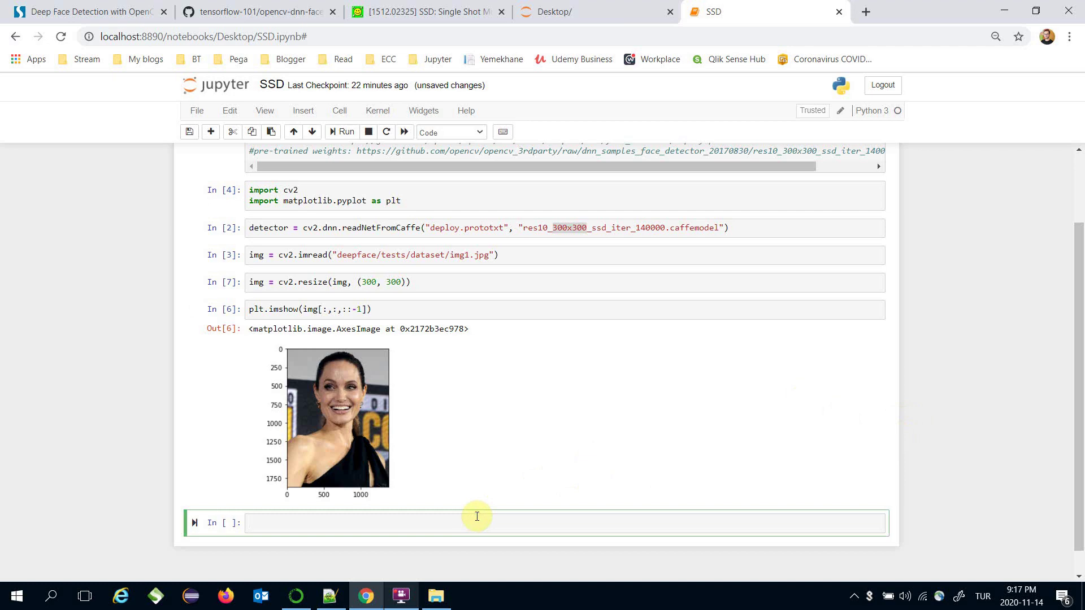
text(cv2.dn)
key(Return)
text(cv2.dnn.bl)
key(Tab)
key(Return)
text(()
text())
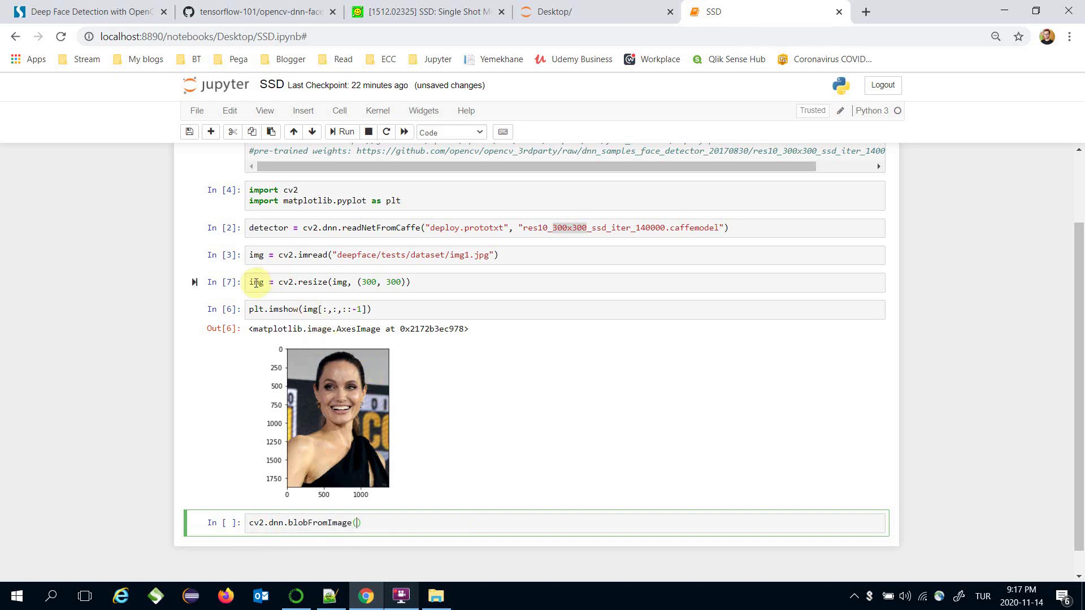
double_click(256, 281)
click(357, 524)
text(img)
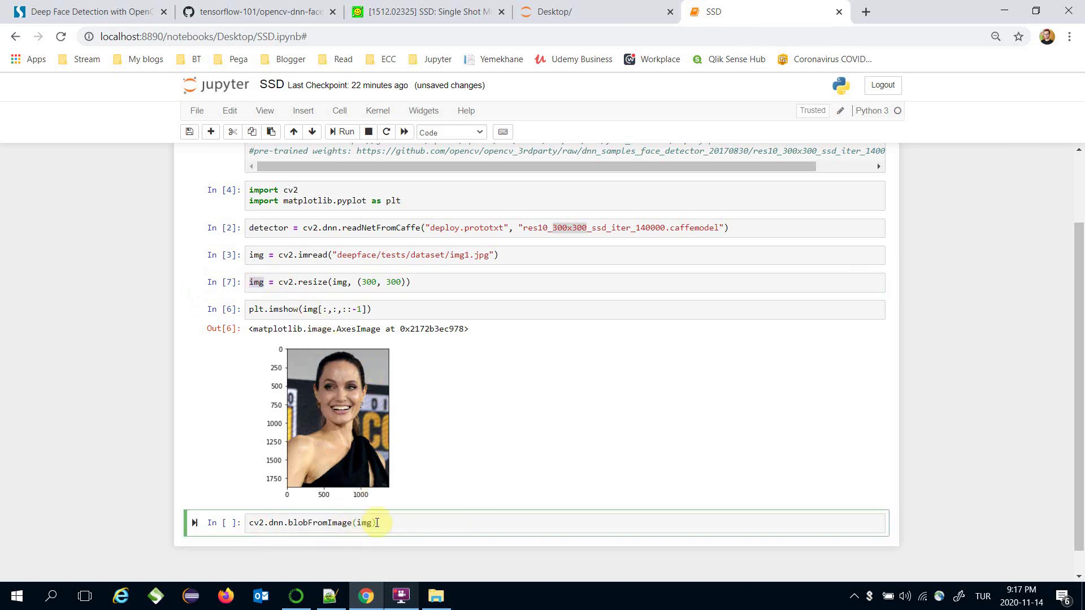
text(img_blob =)
key(ctrl+Return)
Check img_blob.shape, confirming (1, 3, 300, 300), and add a cell below
click(211, 132)
click(269, 522)
click(279, 554)
text(img_blob)
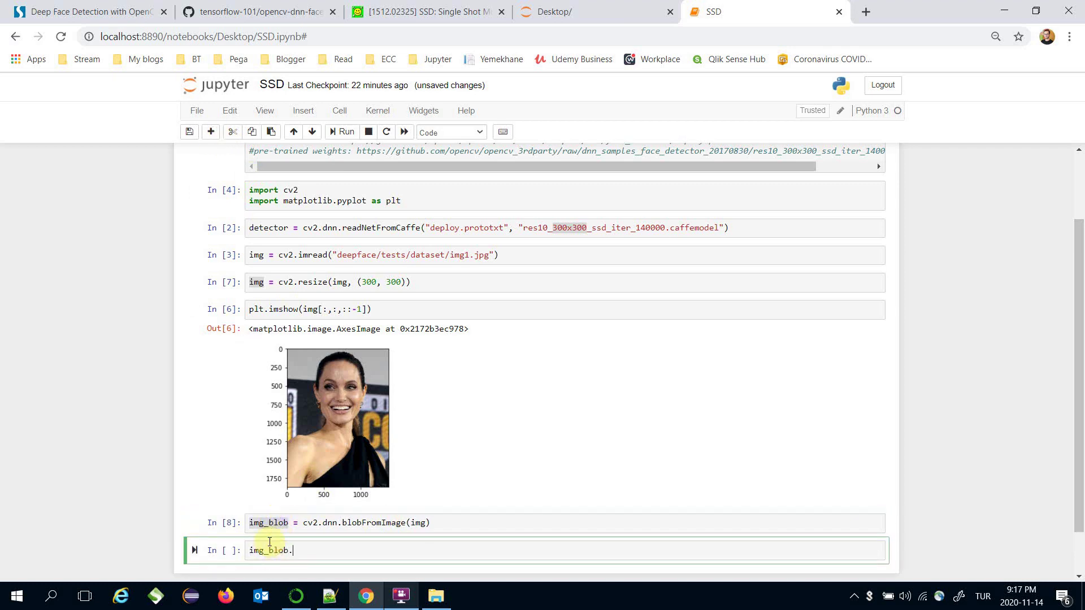
text(shape)
key(ctrl+Return)
scroll(352, 458, down, 2)
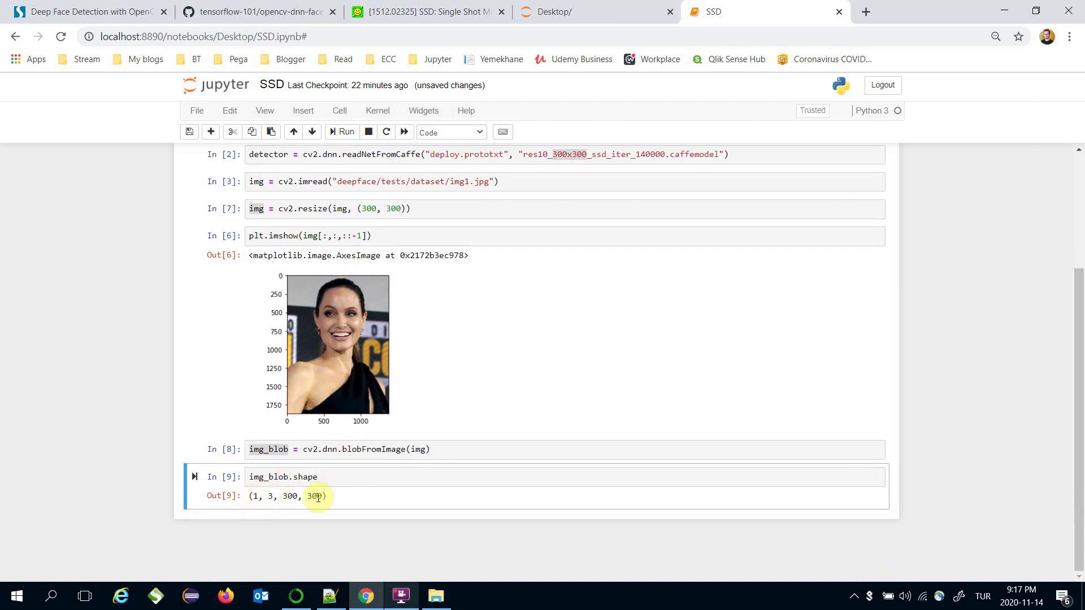
key(b)
click(299, 524)
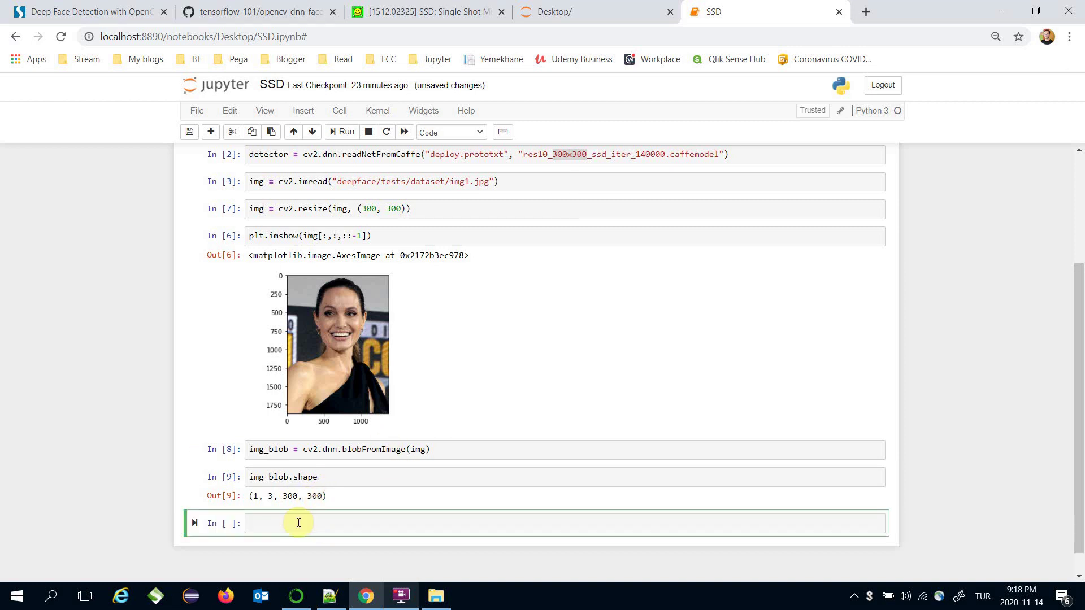
text(detector.s)
Call detector.setInput(img_blob) and detections = detector.forward(), then run the cell
key(Tab)
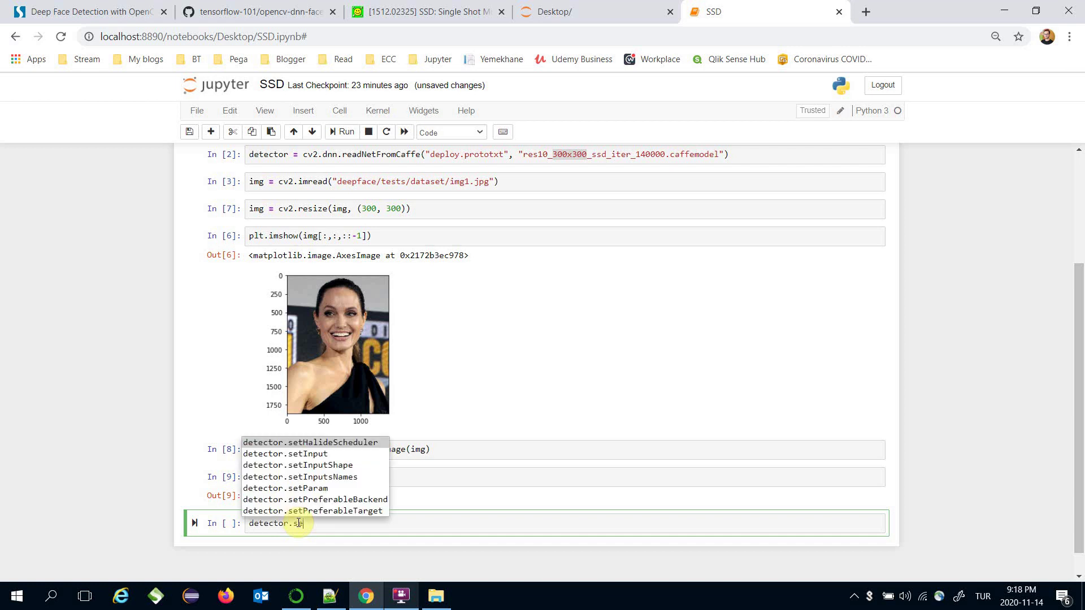
key(Down)
key(Return)
text(()
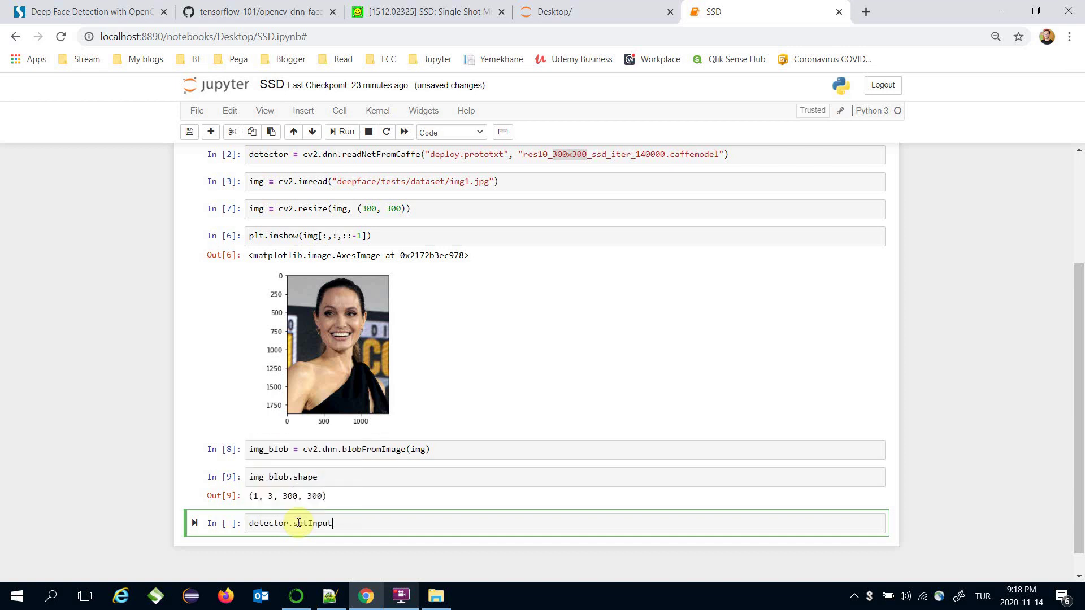
text())
text(img_blob)
key(End)
key(Return)
text(detector.)
key(Tab)
key(Return)
text((img_blob) detections =)
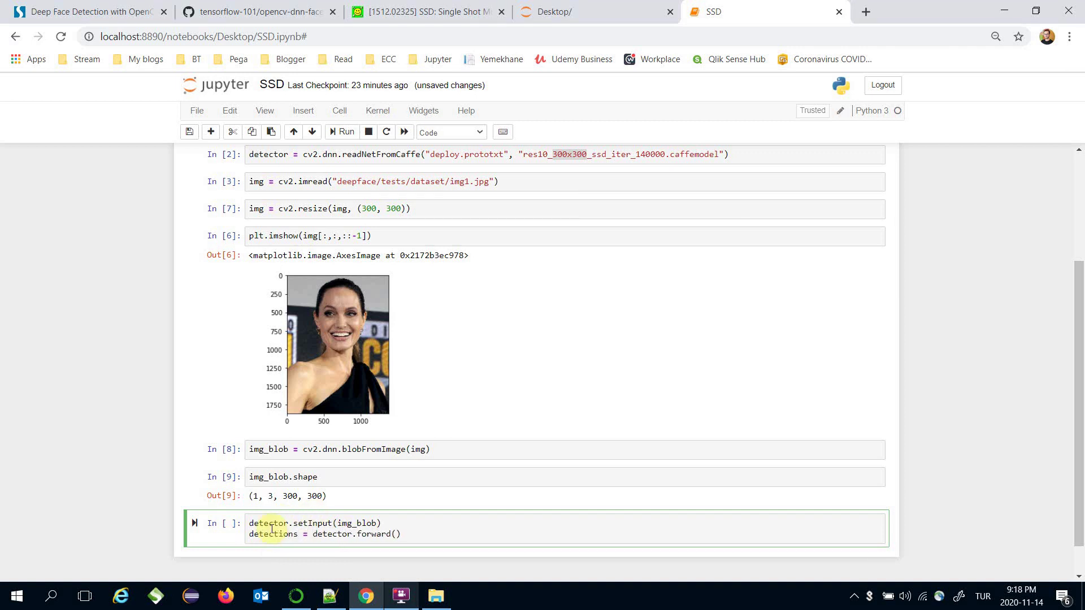
key(ctrl+Return)
Display detections in a new cell, then change it to detections.shape and run
click(211, 132)
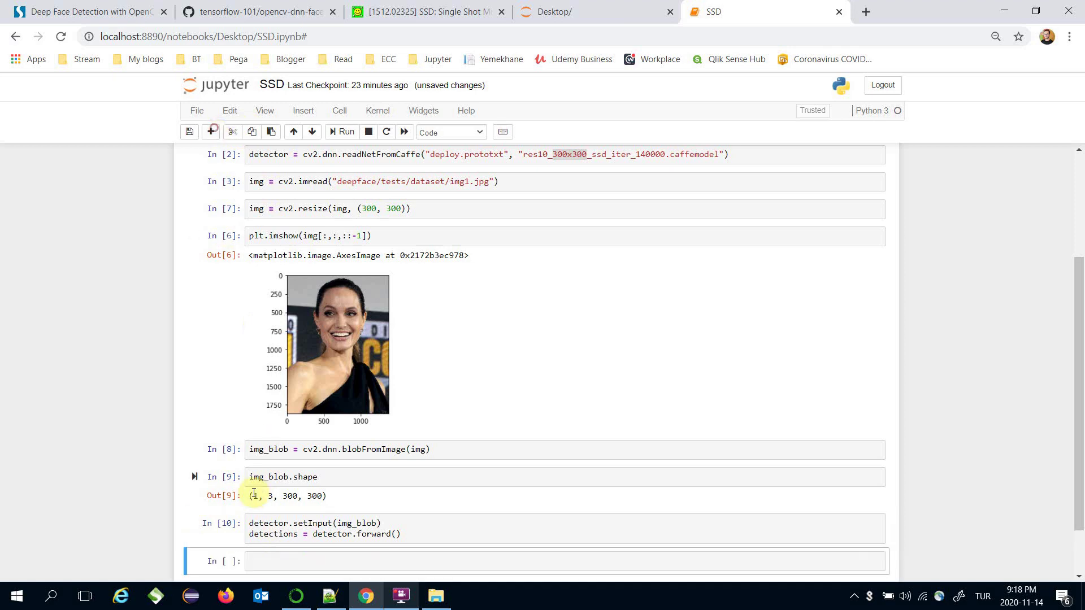
click(271, 536)
double_click(271, 536)
key(ctrl+c)
click(283, 561)
key(ctrl+v)
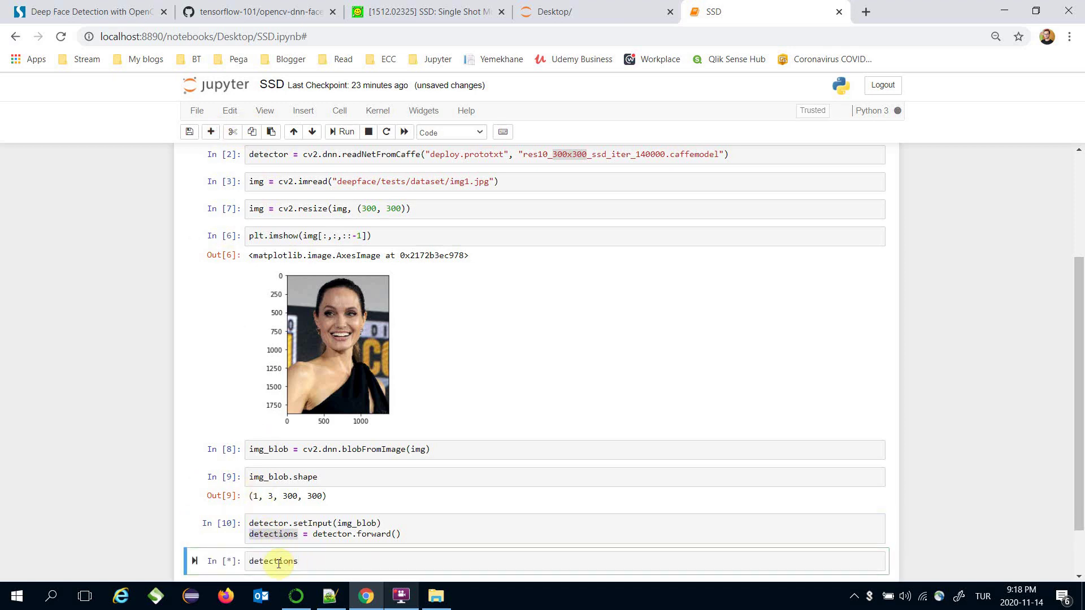
key(ctrl+Return)
scroll(415, 433, down, 3)
click(328, 346)
text(.shape)
key(ctrl+Return)
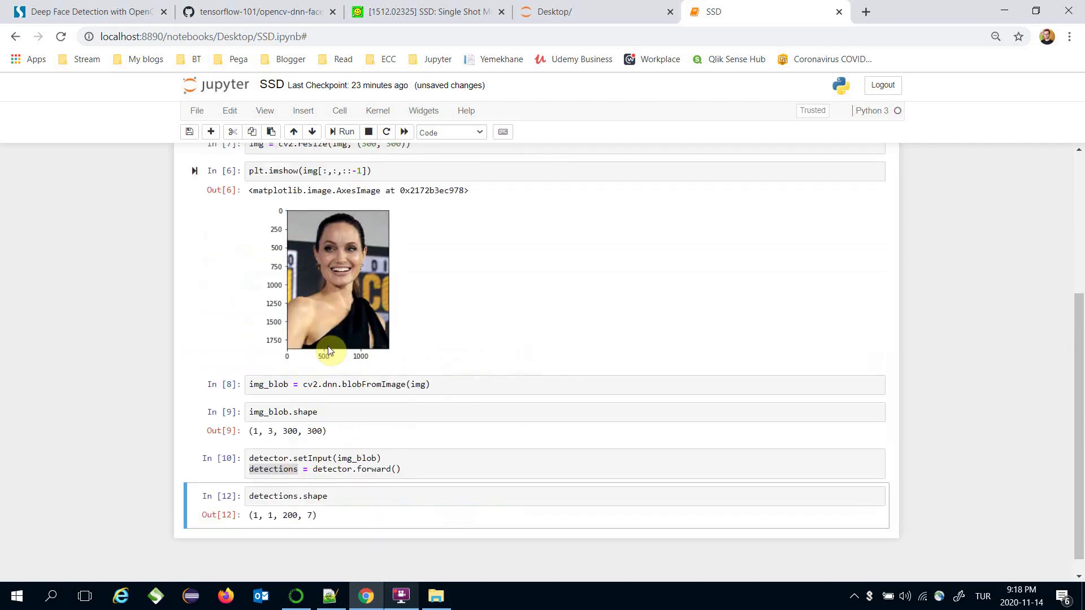
Add a cell keeping only detections[0][0] and run it
key(Up)
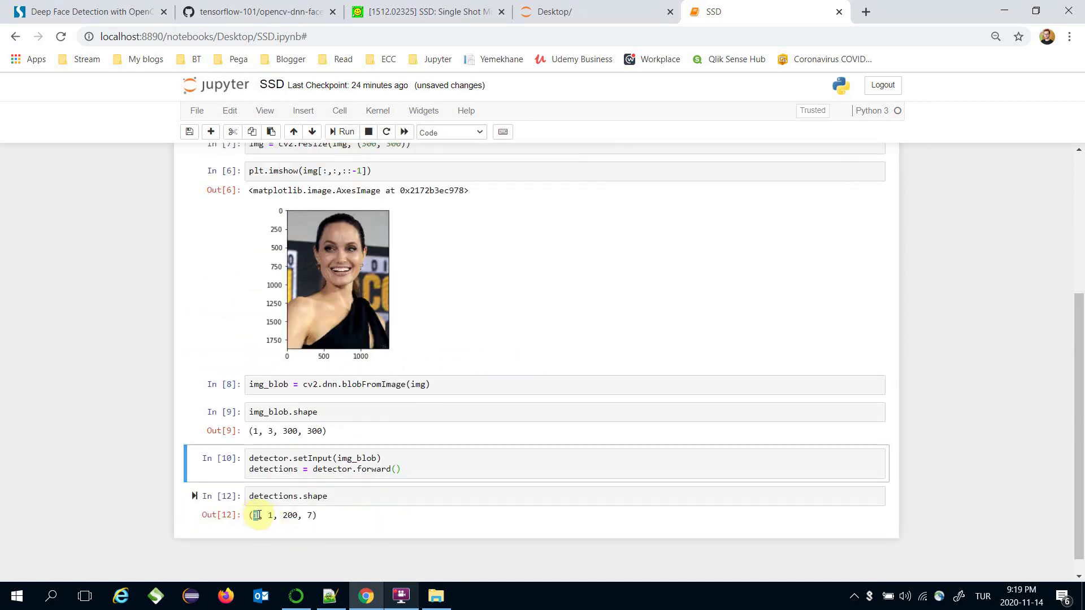
click(257, 516)
click(283, 497)
click(212, 132)
click(279, 496)
double_click(273, 496)
key(ctrl+c)
click(289, 544)
key(ctrl+v)
text(= detections[)
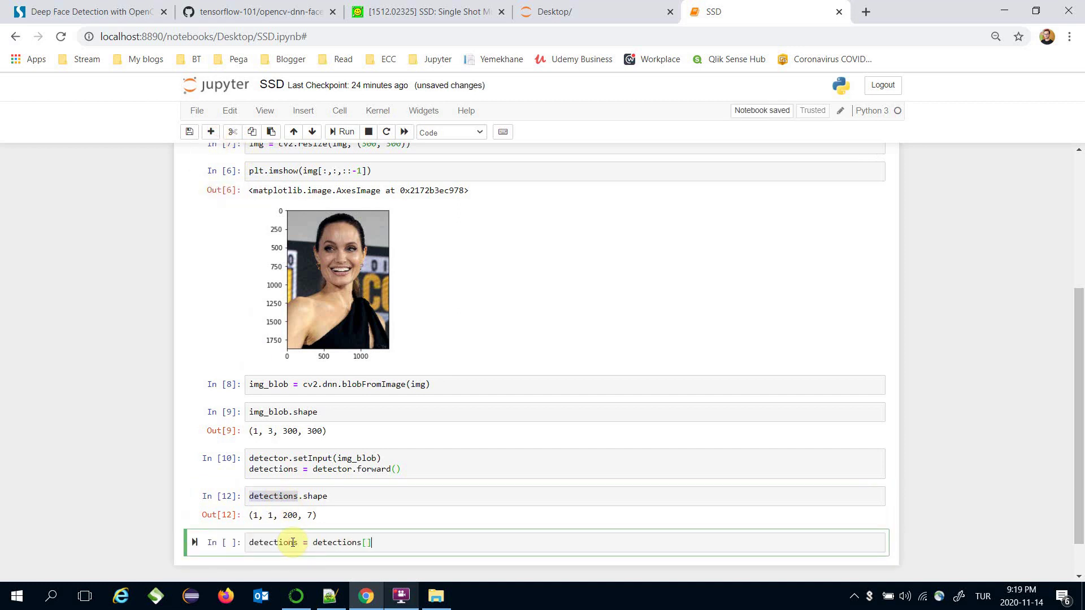
text(0][)
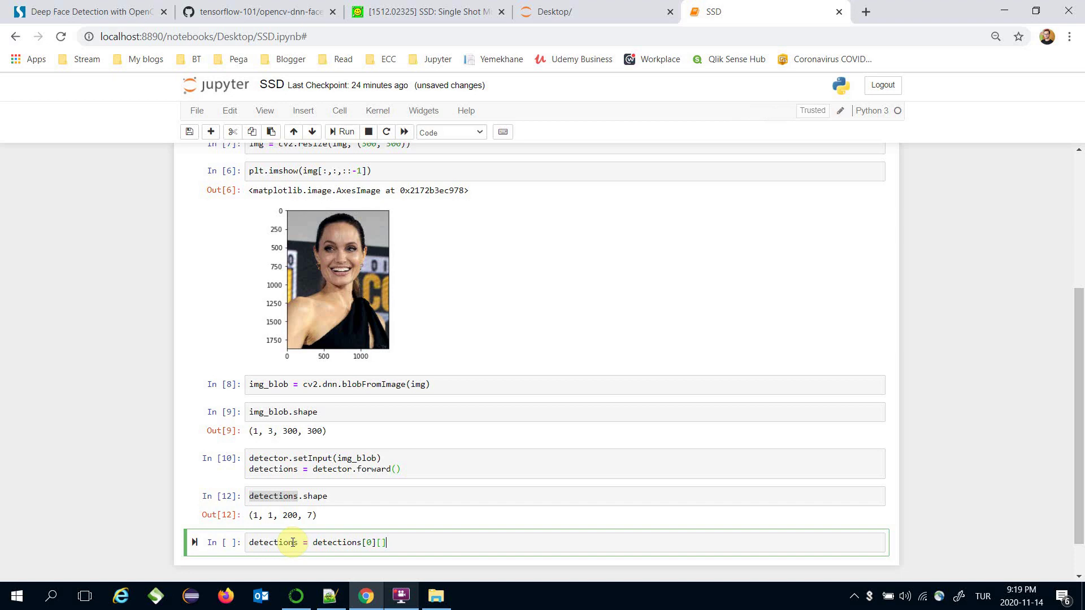
text(0)
key(ctrl+Return)
scroll(293, 543, up, 1)
scroll(340, 450, down, 2)
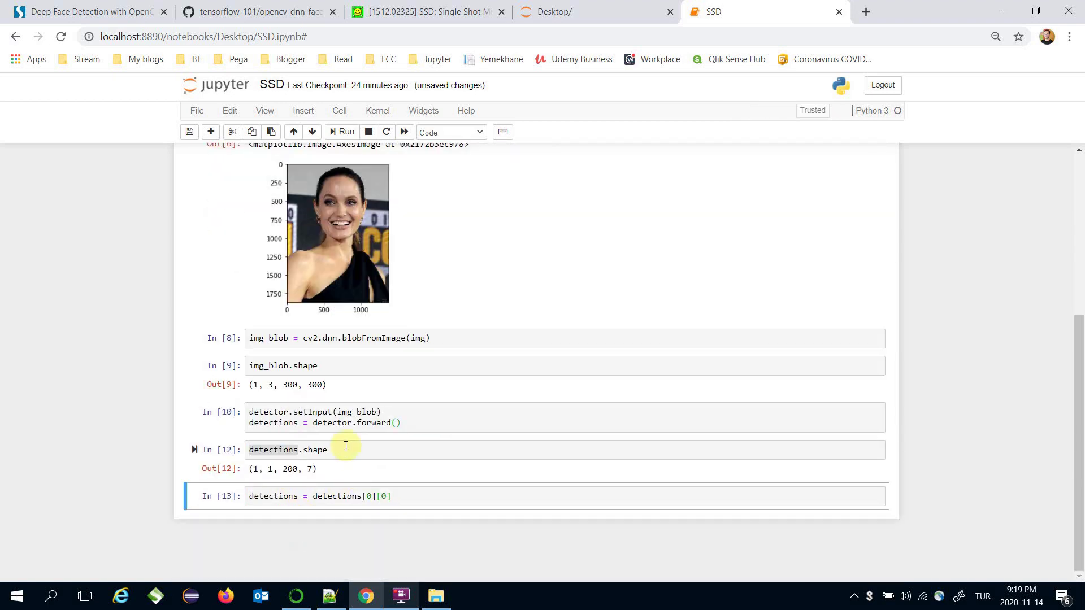
Move the shape check below the slicing cell and rerun it, showing (200, 7)
click(340, 449)
click(312, 132)
click(328, 477)
key(ctrl+Return)
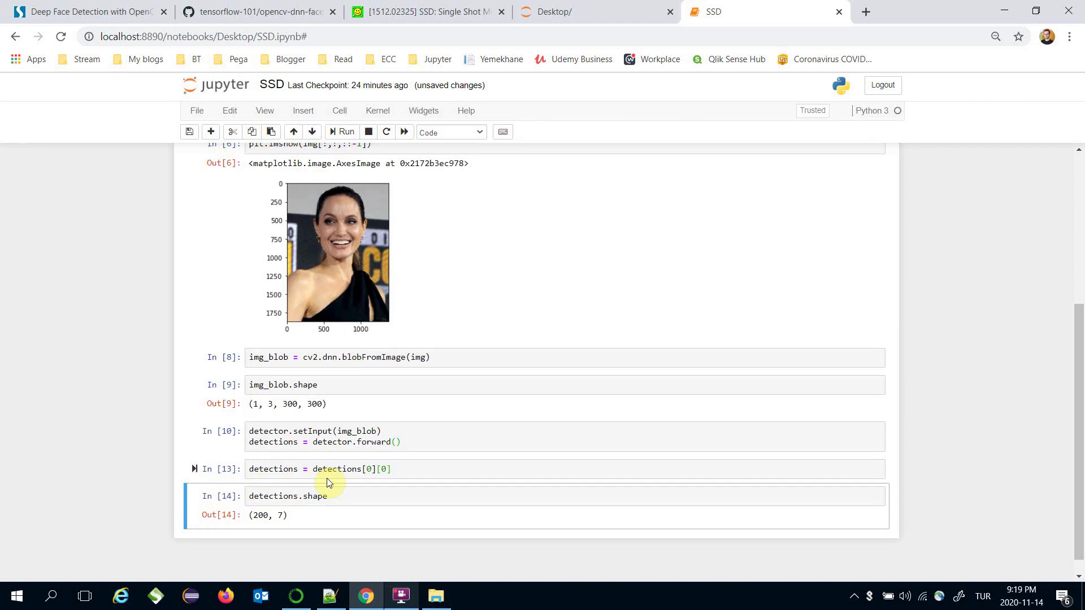
Run type(detections) in a new cell, confirming it is a numpy.ndarray
key(b)
double_click(274, 449)
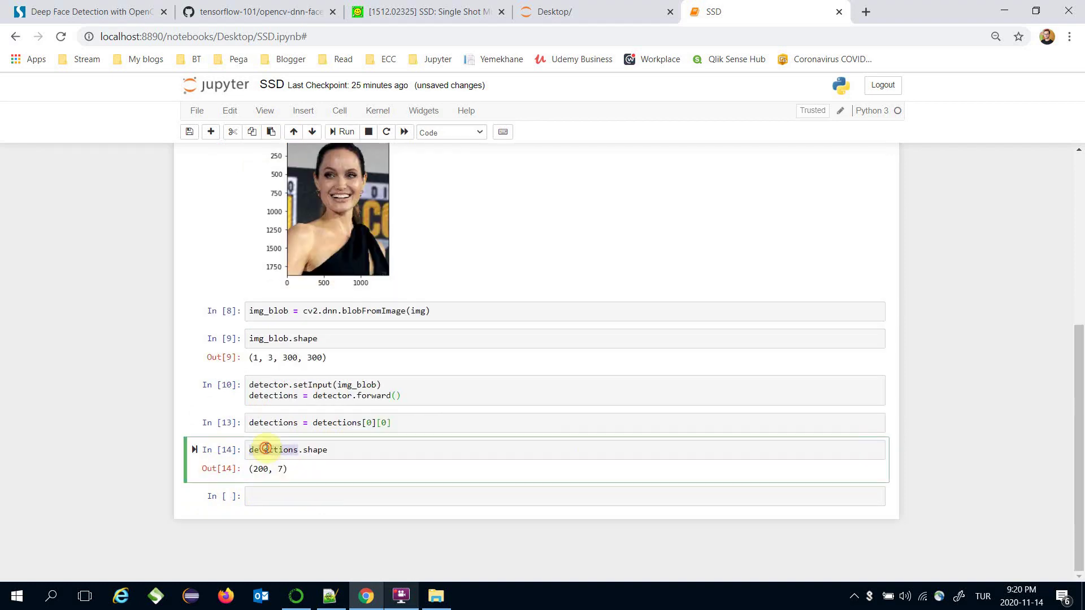
key(ctrl+c)
click(286, 497)
key(ctrl+v)
key(Home)
text(type()
key(End)
text())
key(ctrl+Return)
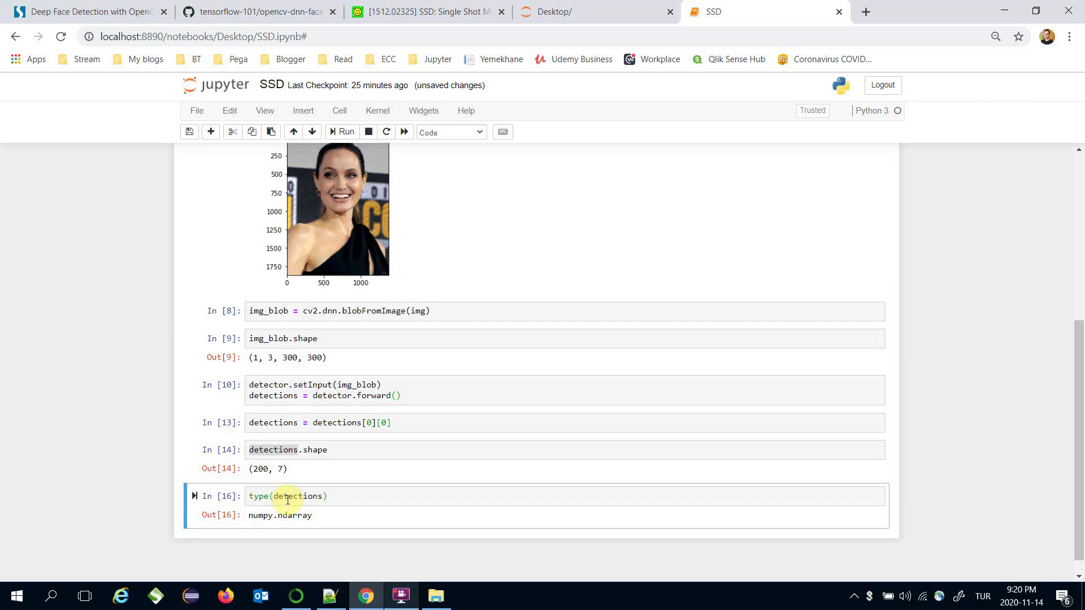
Clear that cell, add import pandas as pd to the imports cell and rerun it
click(287, 499)
key(ctrl+a)
key(BackSpace)
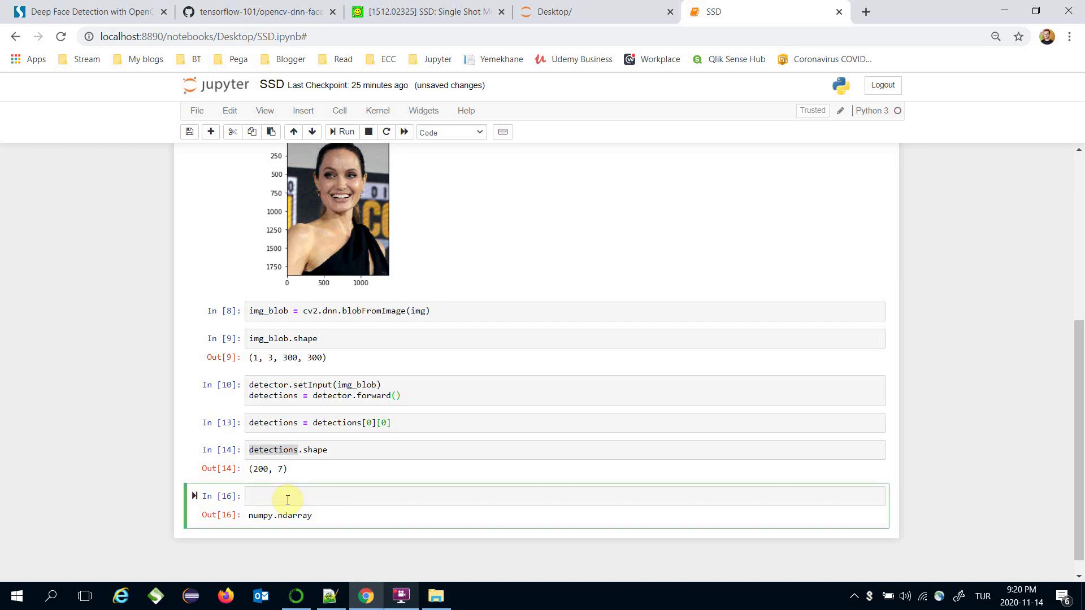
scroll(288, 499, up, 4)
click(337, 281)
key(Return)
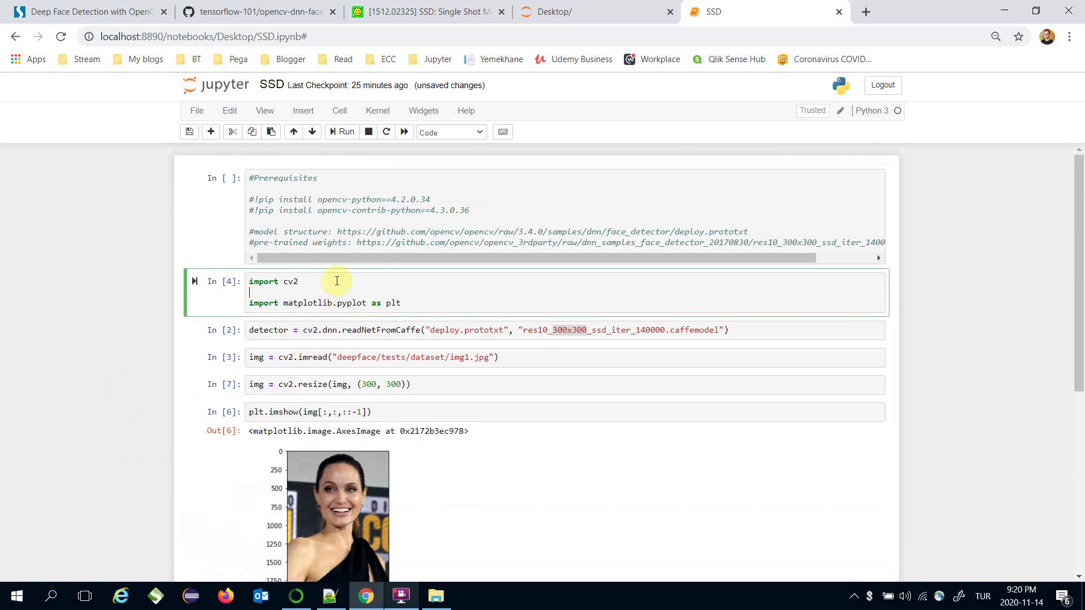
text(import pandas as pd)
key(ctrl+Return)
scroll(347, 288, down, 5)
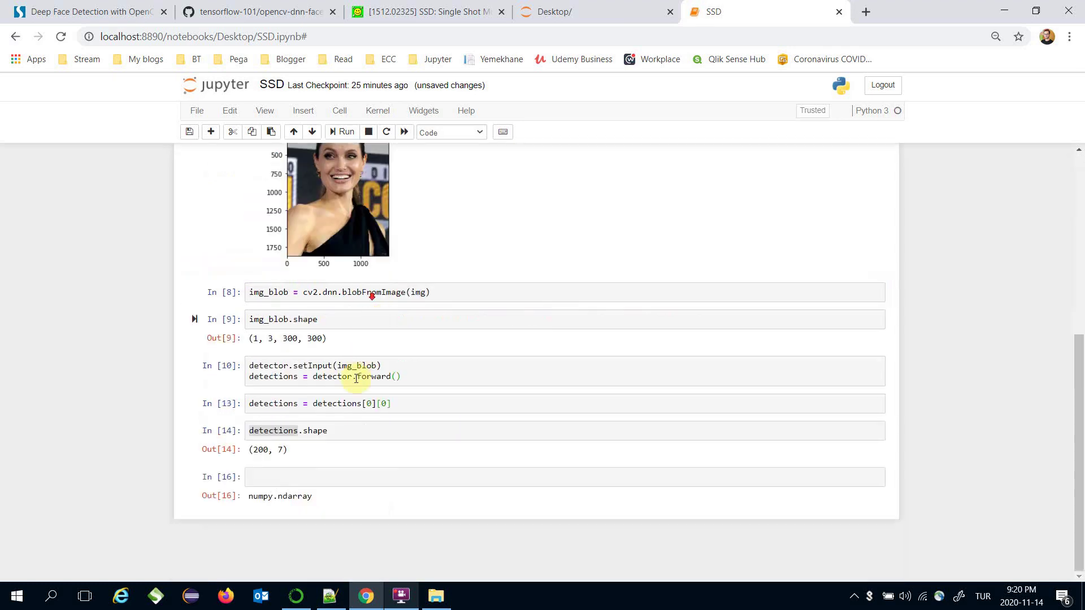
Build pd.DataFrame(detections) and begin the columns list argument
click(248, 480)
text(pd.)
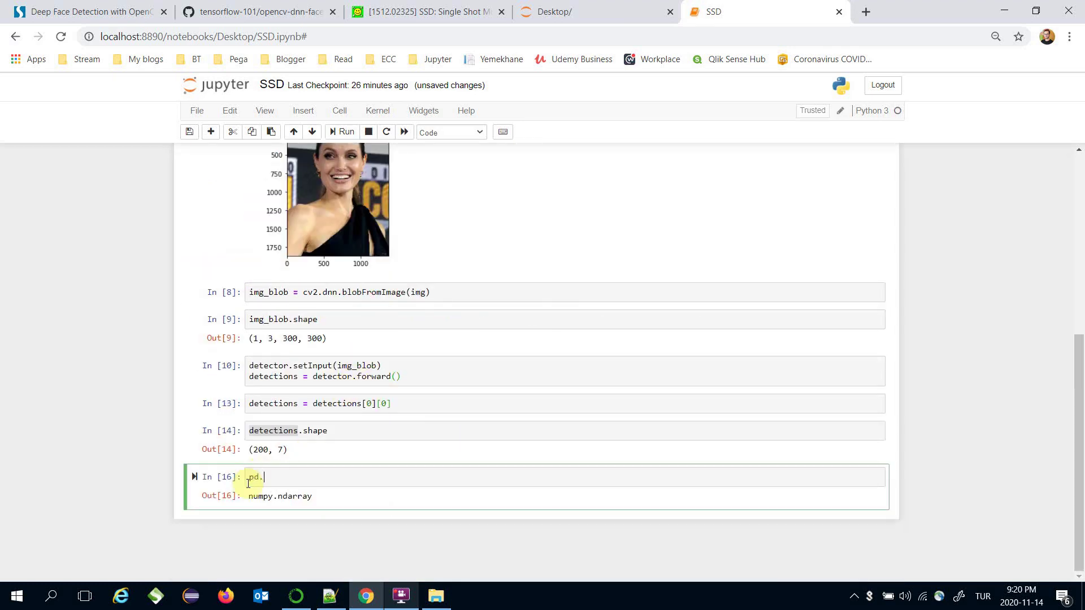
text(DataF)
text(rame()
click(279, 430)
double_click(279, 430)
key(ctrl+c)
click(310, 478)
key(ctrl+v)
text(, columns)
click(279, 450)
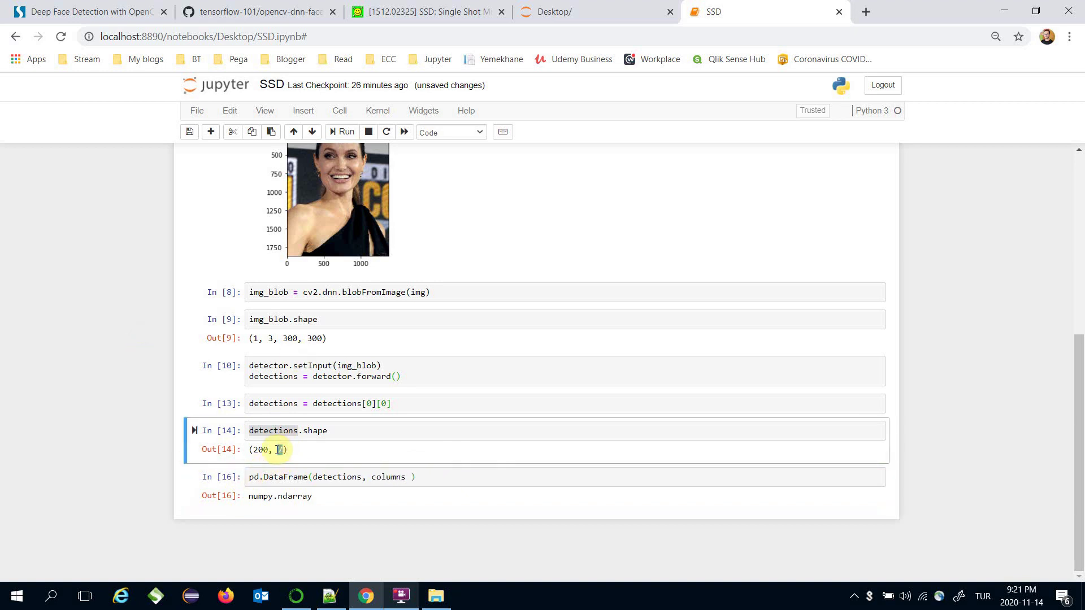
click(407, 477)
text(= [)
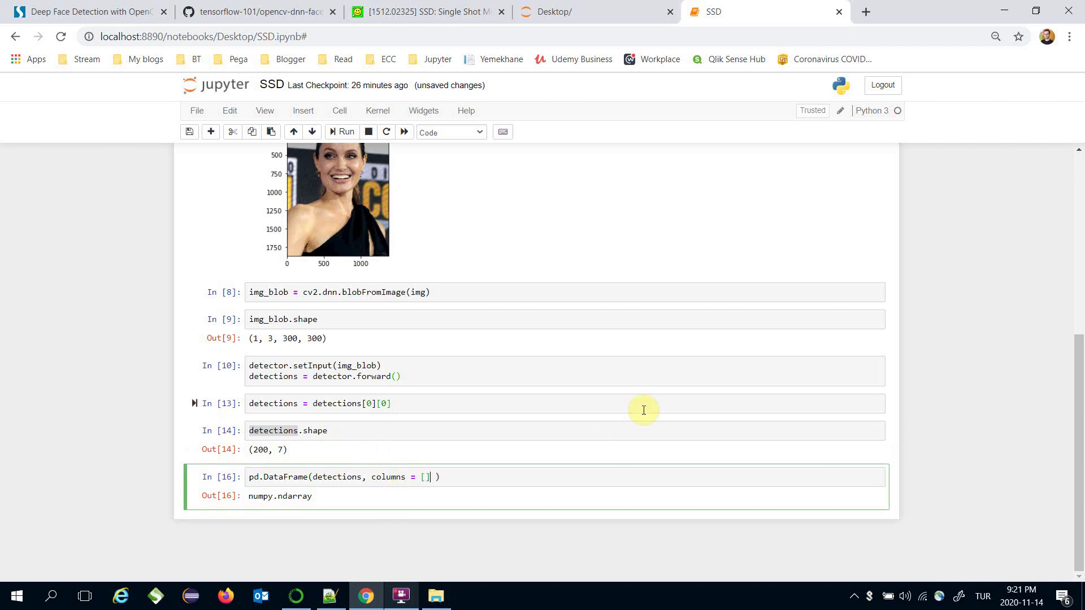
text(")
text(img_id)
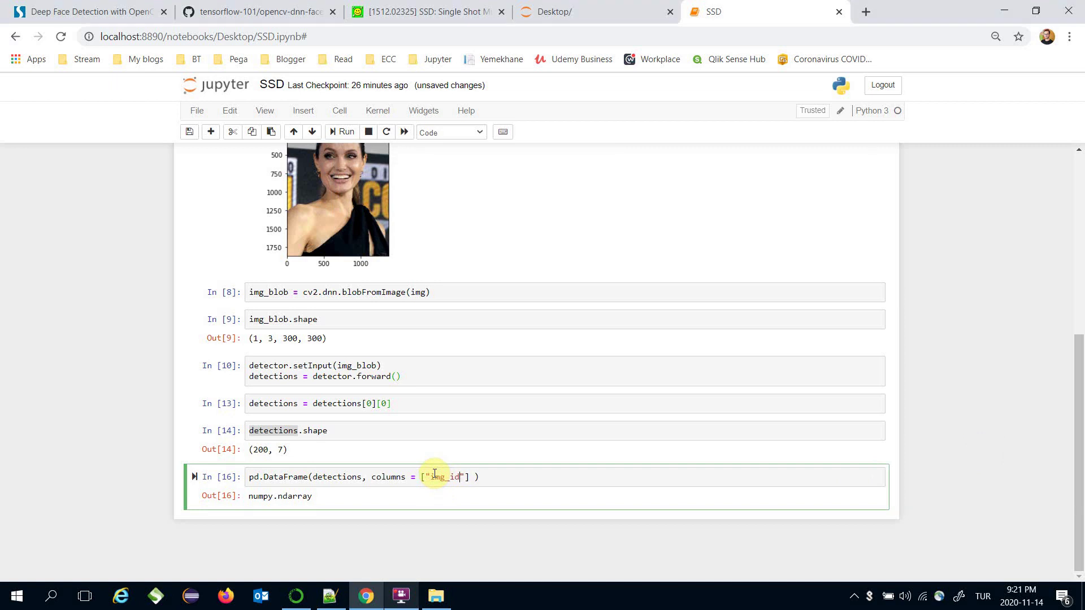
text(", ")
text(is_face)
Name the columns img_id, is_face, confidence, left, top, right, bottom, assign to df and run
double_click(504, 479)
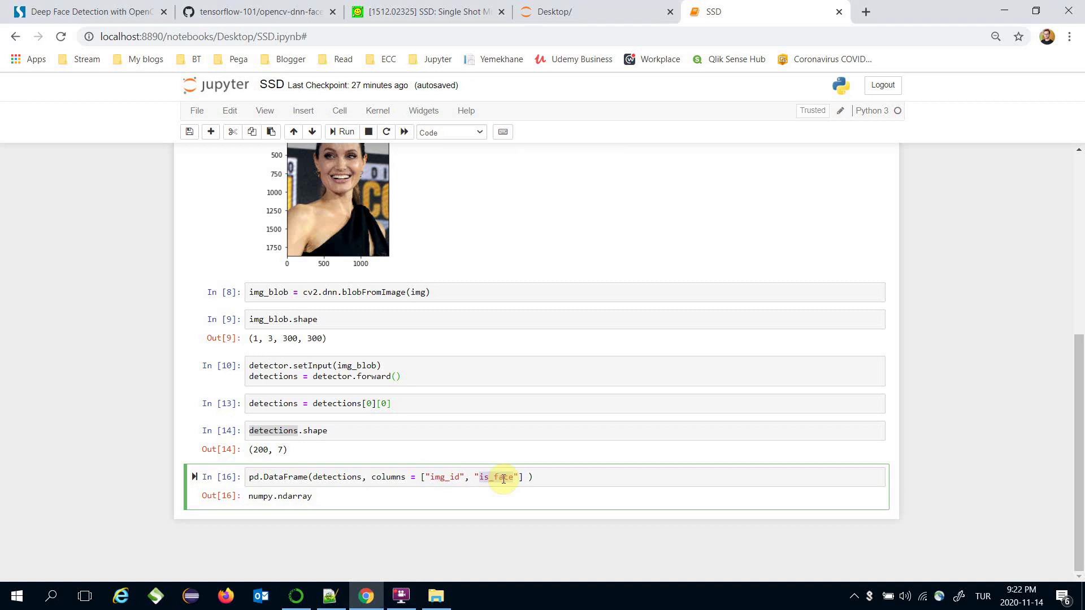
key(Right)
key(Right)
text(, ")
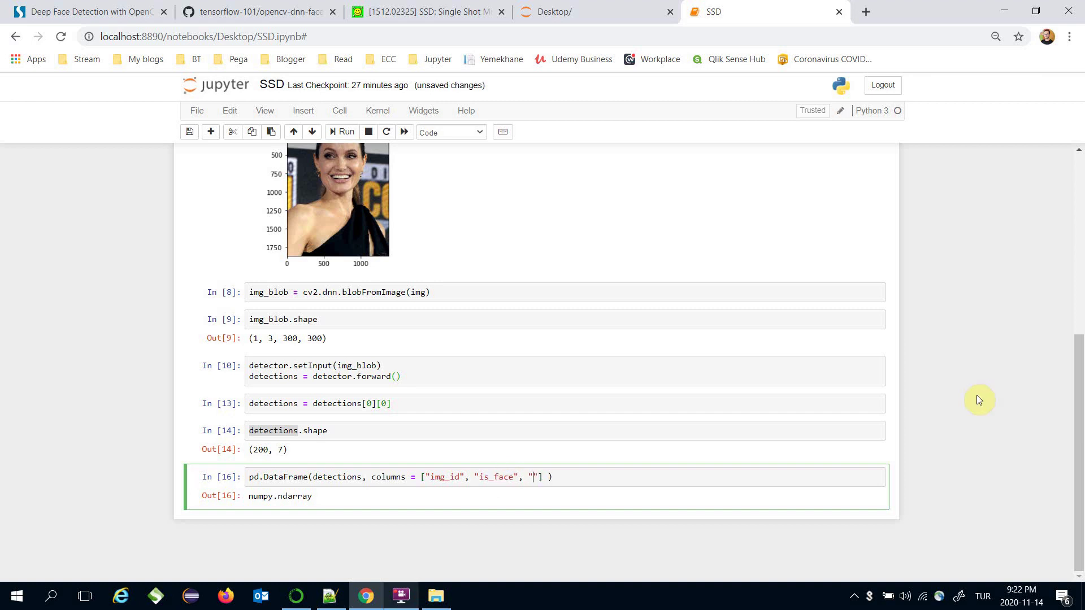
text(confidence", )
text("left", "top", "right", "bottom)
key(Home)
text(df =)
key(ctrl+Return)
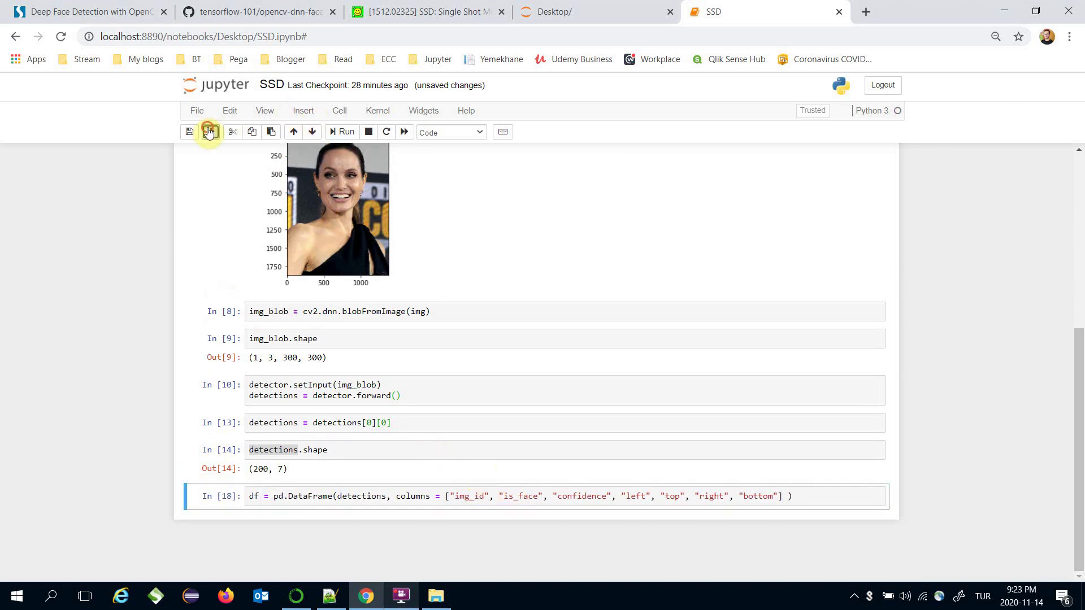
Preview the table with df.head() in a new cell
click(210, 131)
click(254, 525)
text(df.head())
key(ctrl+Return)
scroll(432, 453, down, 2)
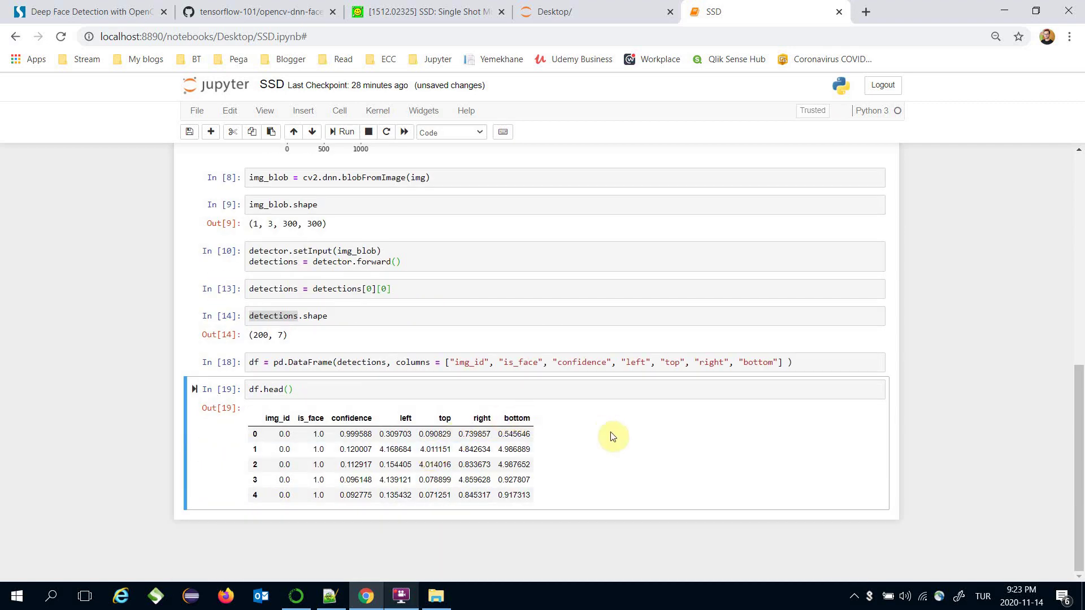
Filter df to rows where is_face == 1 and run it
key(b)
click(289, 524)
text(df)
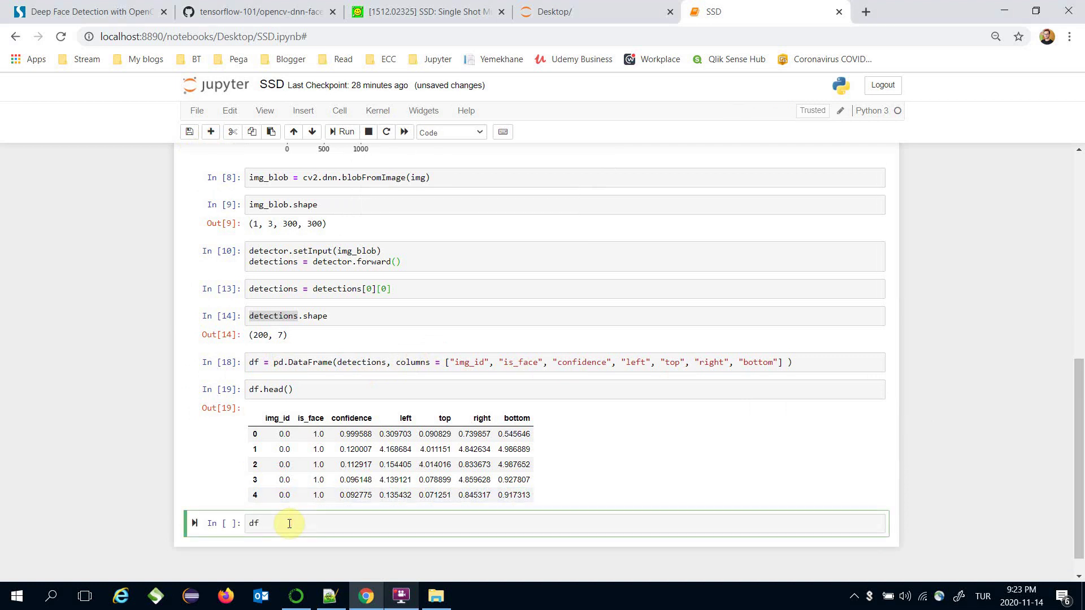
text([)
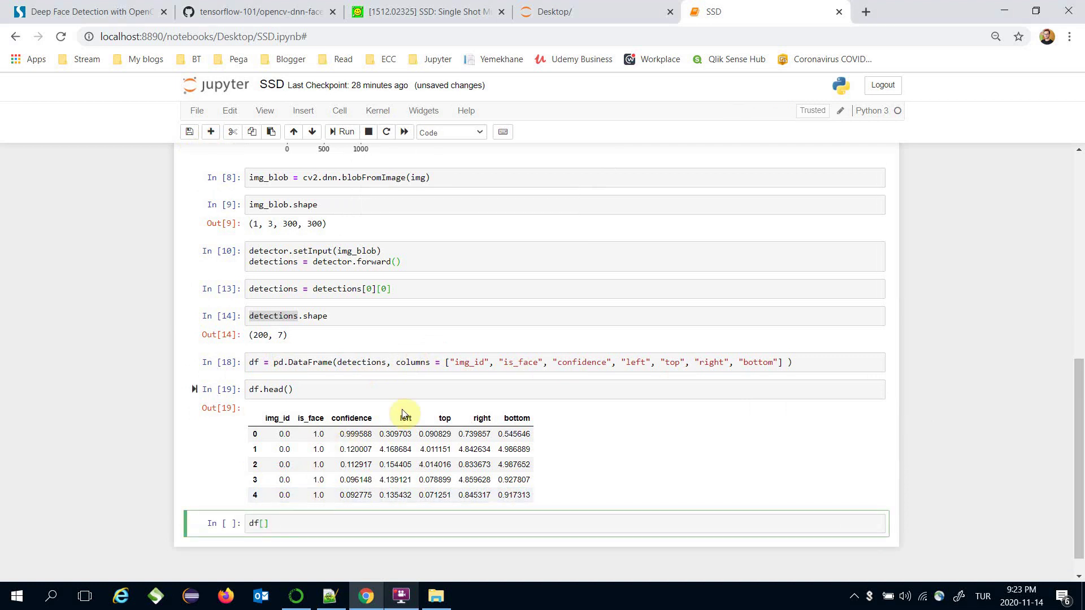
double_click(522, 362)
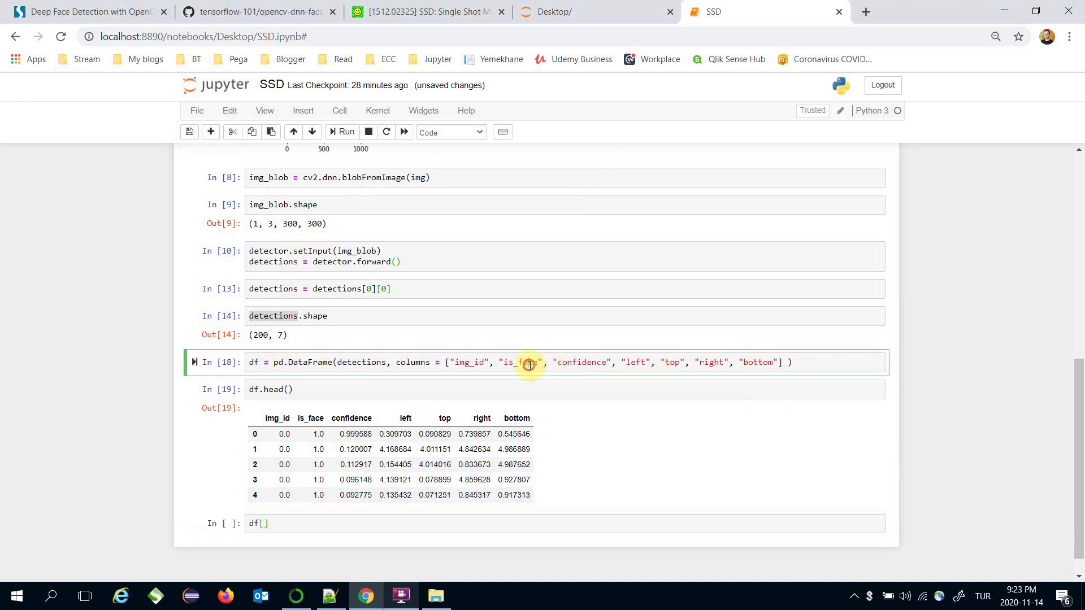
click(262, 524)
text(")
key(ctrl+v)
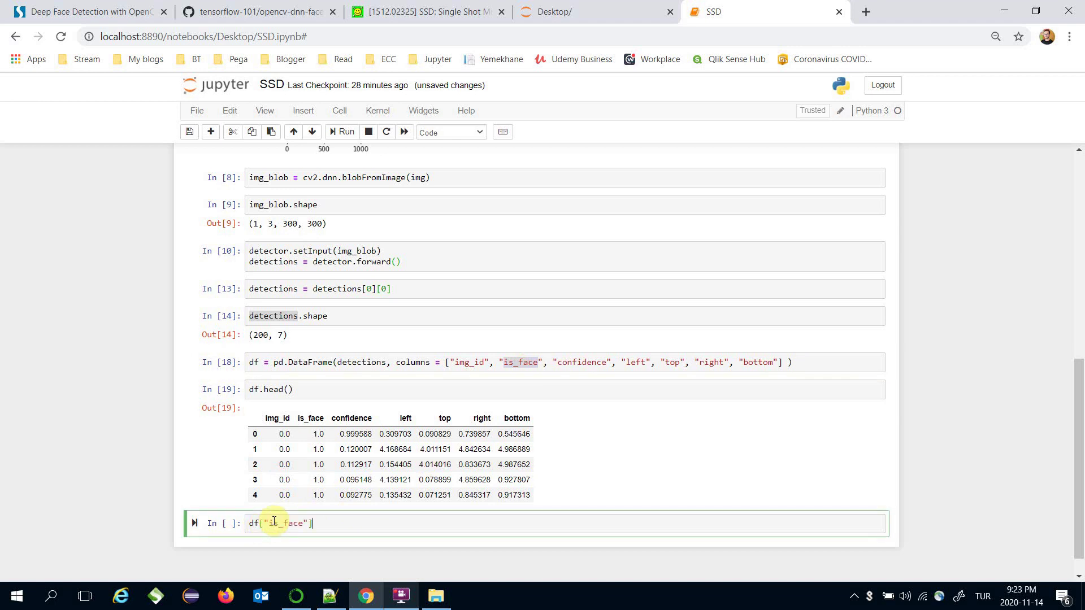
text(1)
text(df)
text(])
text(df =)
key(ctrl+Return)
Add a second filter keeping confidence >= 0.9 and run both filters
click(369, 525)
key(Return)
key(ctrl+v)
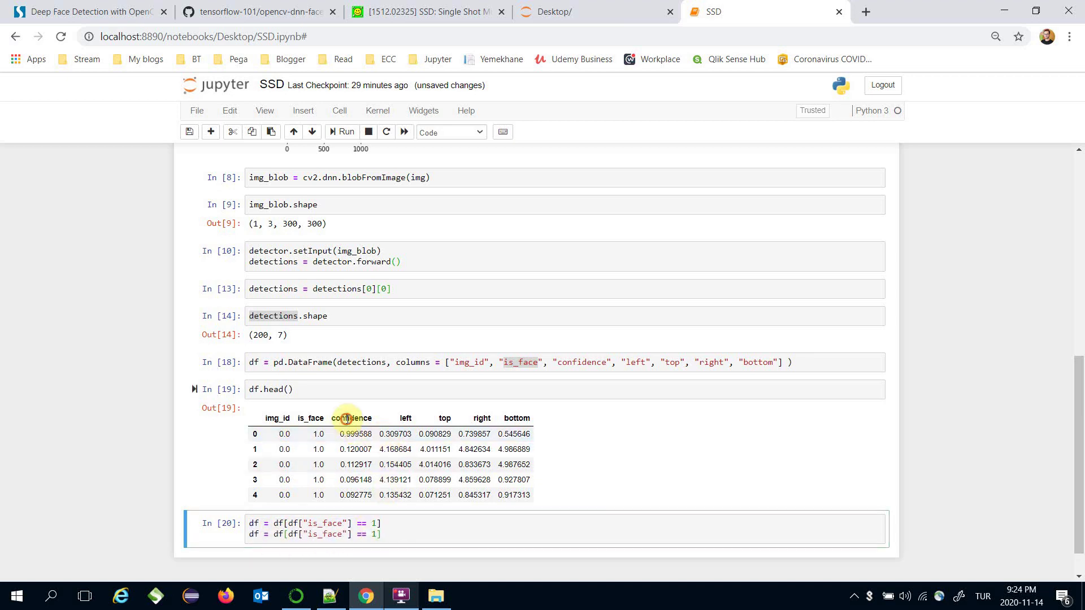
double_click(352, 418)
key(ctrl+c)
double_click(325, 535)
key(ctrl+v)
click(381, 534)
key(BackSpace)
key(BackSpace)
text(>)
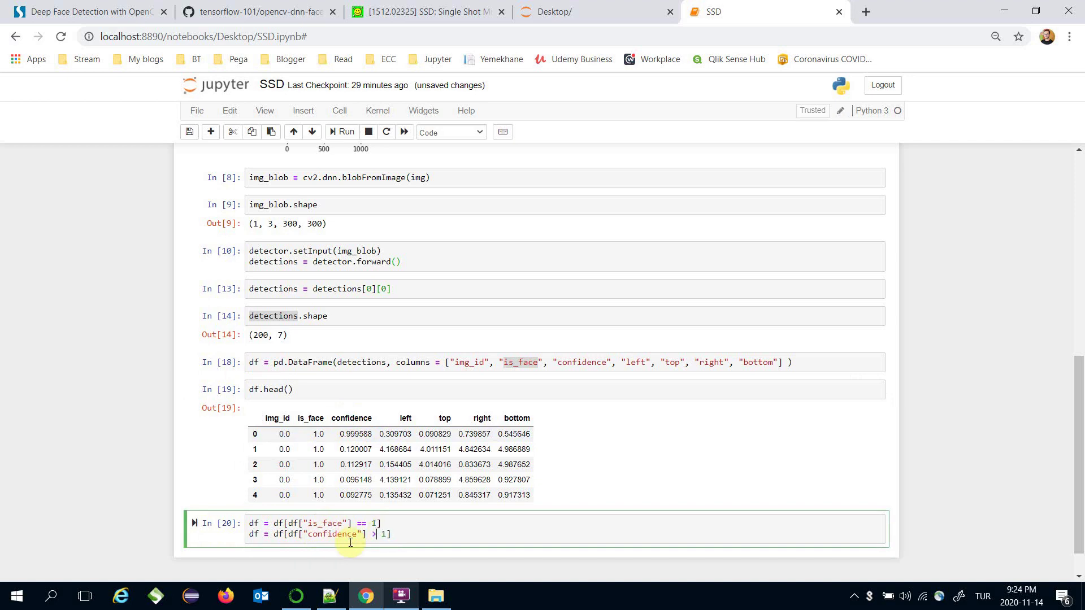
text(=)
key(BackSpace)
text(90)
key(BackSpace)
key(BackSpace)
text(0.9)
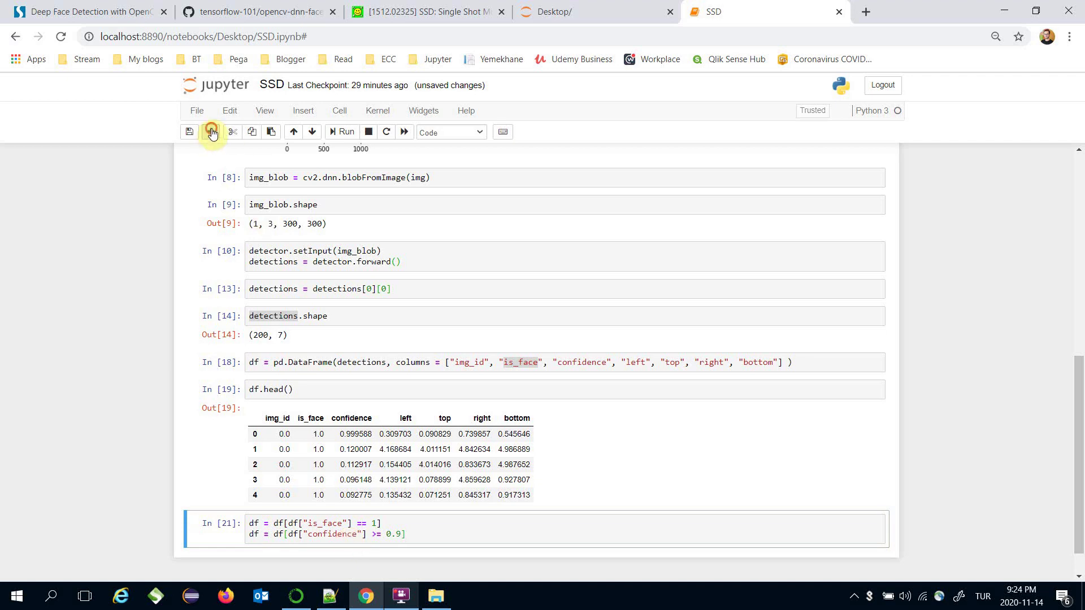
key(shift+Return)
Preview the filtered df with df.head(), leaving one row, and add a cell below
click(280, 569)
text(df.)
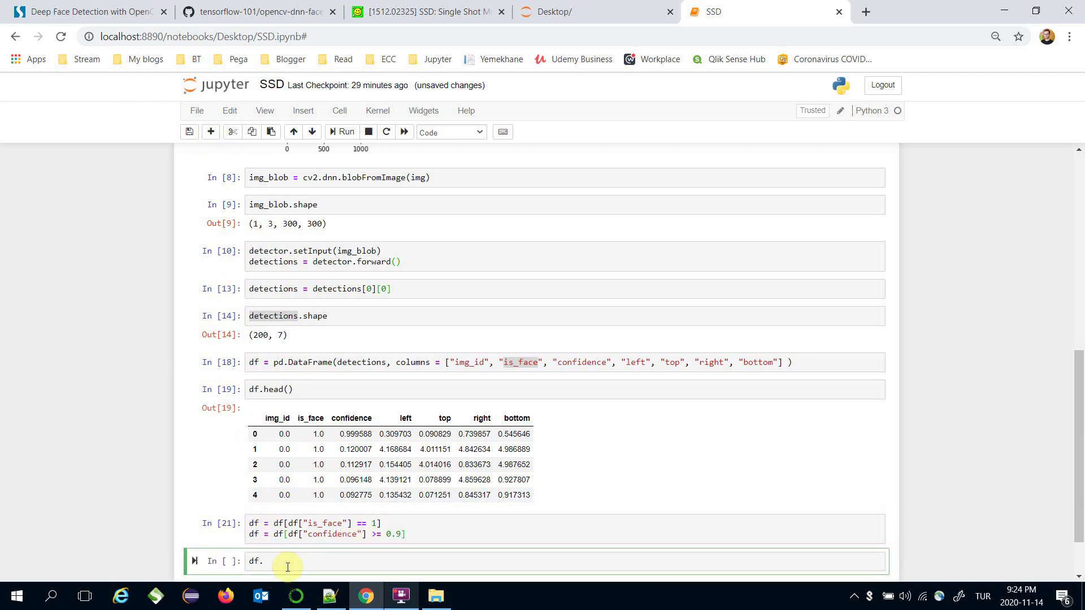
text(head())
key(ctrl+Return)
scroll(315, 524, down, 2)
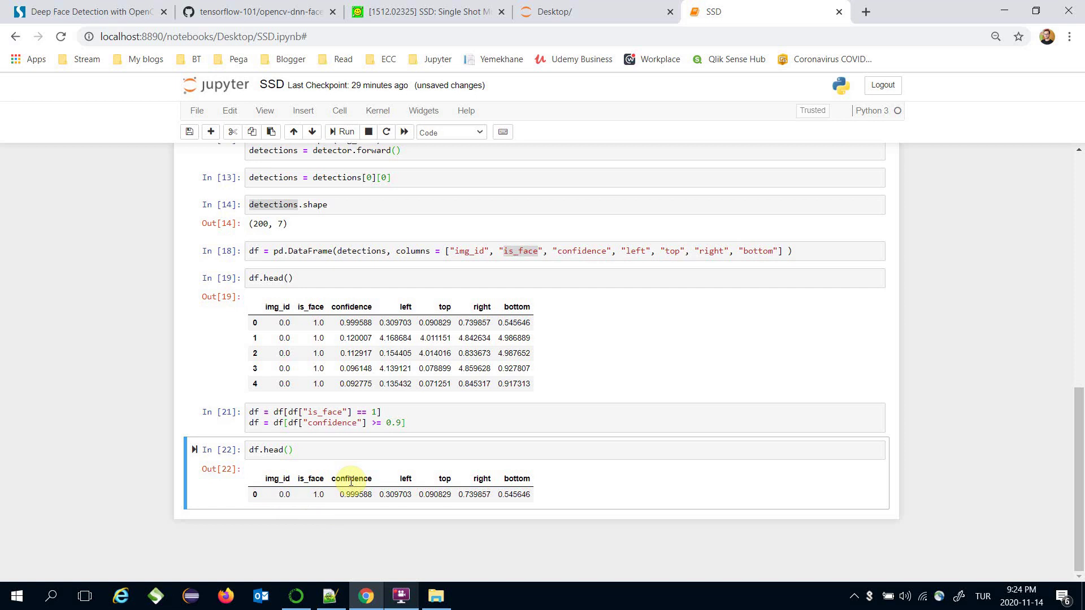
key(b)
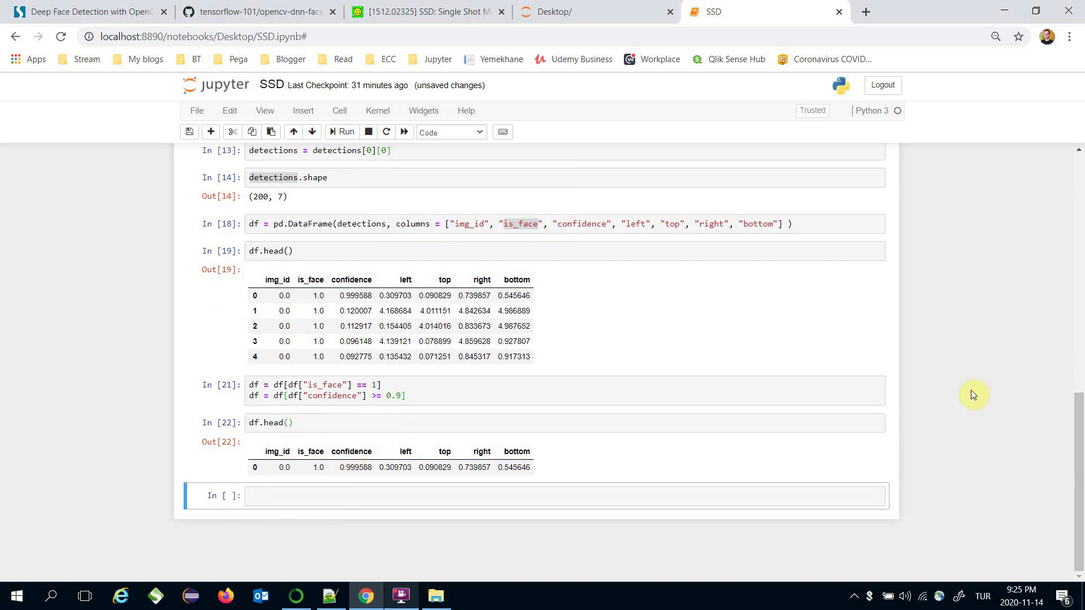
Write and run a loop over df rows that prints each detection instance
click(455, 500)
text(fr)
text(r index,)
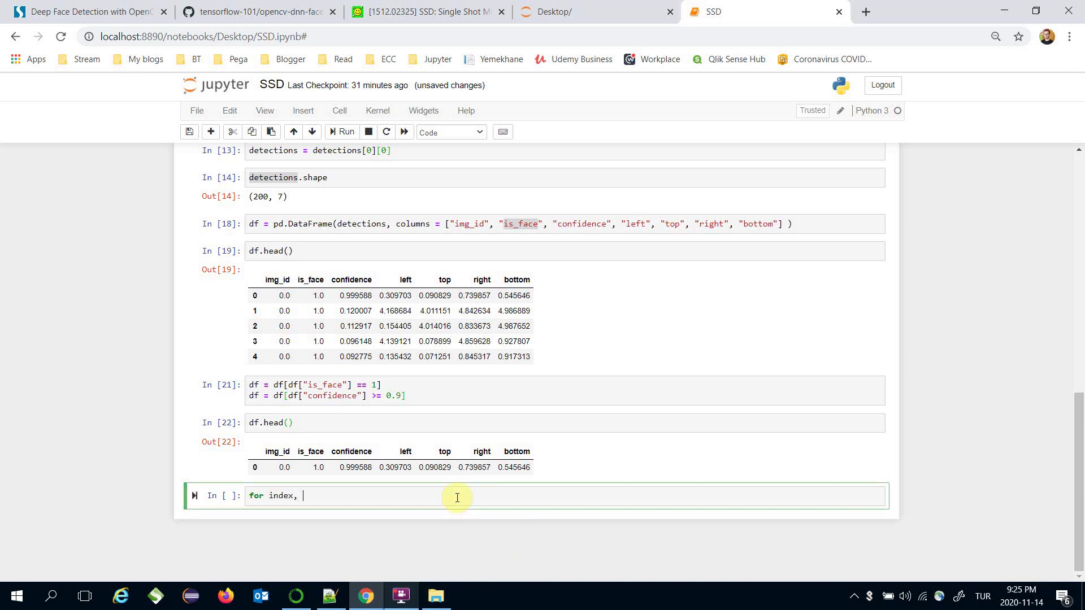
text(instance in df.iterrows():)
key(Return)
text(print(instance)
key(ctrl+Return)
scroll(459, 498, down, 2)
click(342, 402)
key(Return)
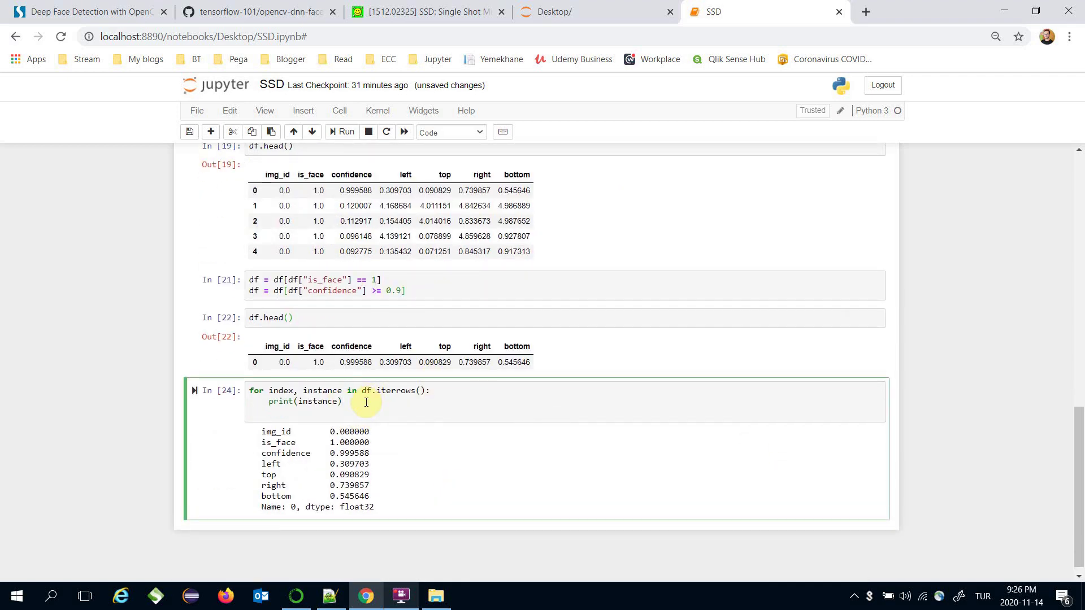
text(instance[")
text(left)
Duplicate the instance["left"] lookup and rekey the copies to top, right and bottom
key(shift+Home)
key(ctrl+c)
key(End)
key(Return)
key(ctrl+v)
key(Return)
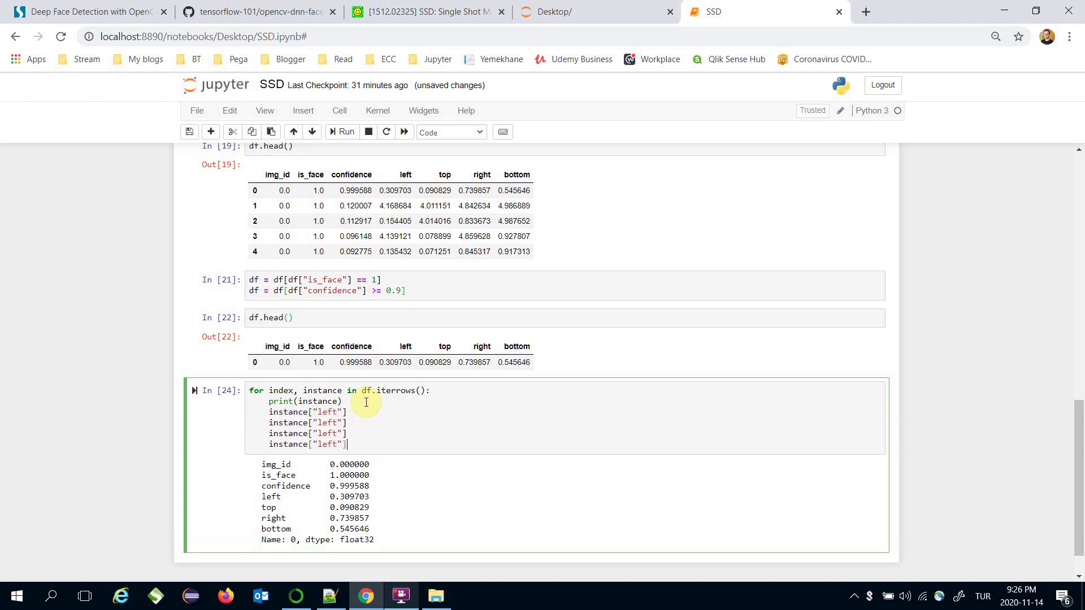
drag(262, 507, 329, 506)
key(ctrl+c)
double_click(326, 422)
key(ctrl+v)
key(BackSpace)
key(BackSpace)
key(BackSpace)
key(BackSpace)
key(BackSpace)
key(BackSpace)
key(BackSpace)
key(BackSpace)
key(BackSpace)
double_click(327, 433)
text(right)
double_click(326, 445)
text(bottom)
Assign each lookup to its own variable: left, top, right and bottom
click(270, 412)
text(left =)
key(Down)
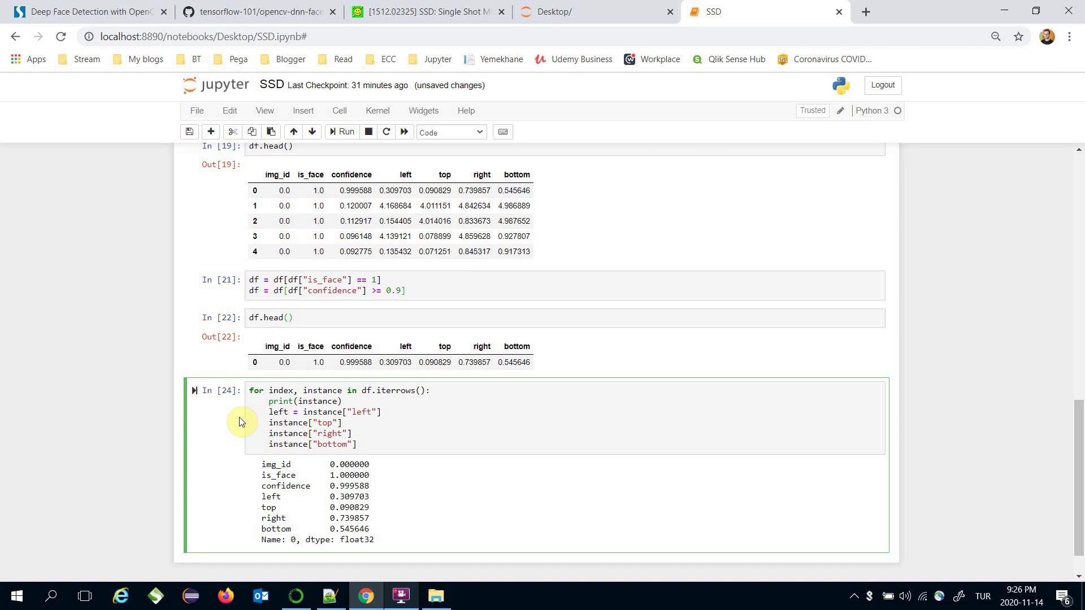
text(top =)
key(Down)
text(right =)
key(Down)
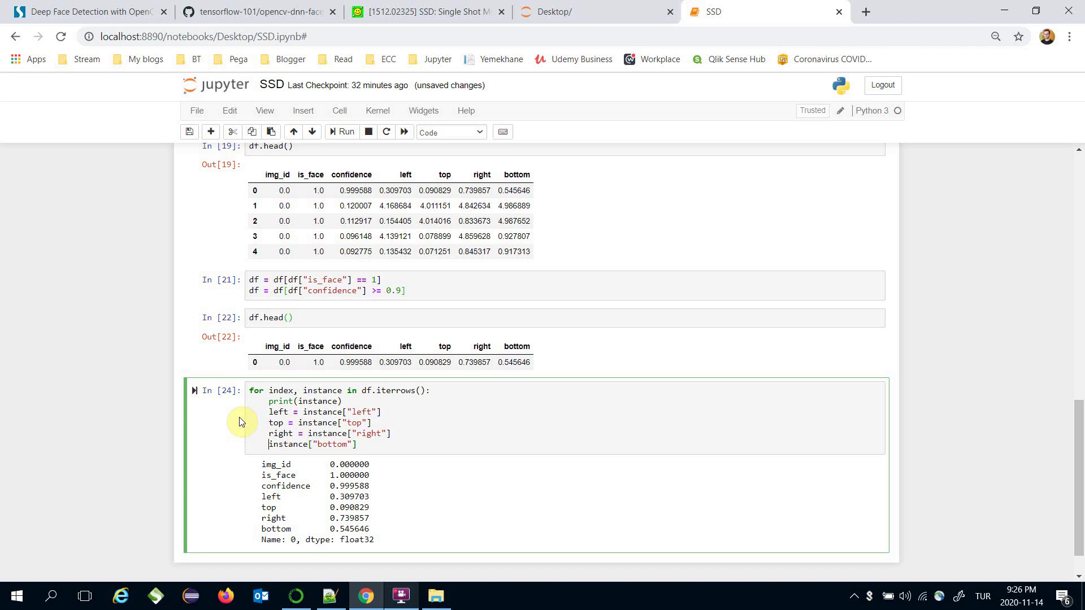
key(Home)
text(bottom =)
click(239, 417)
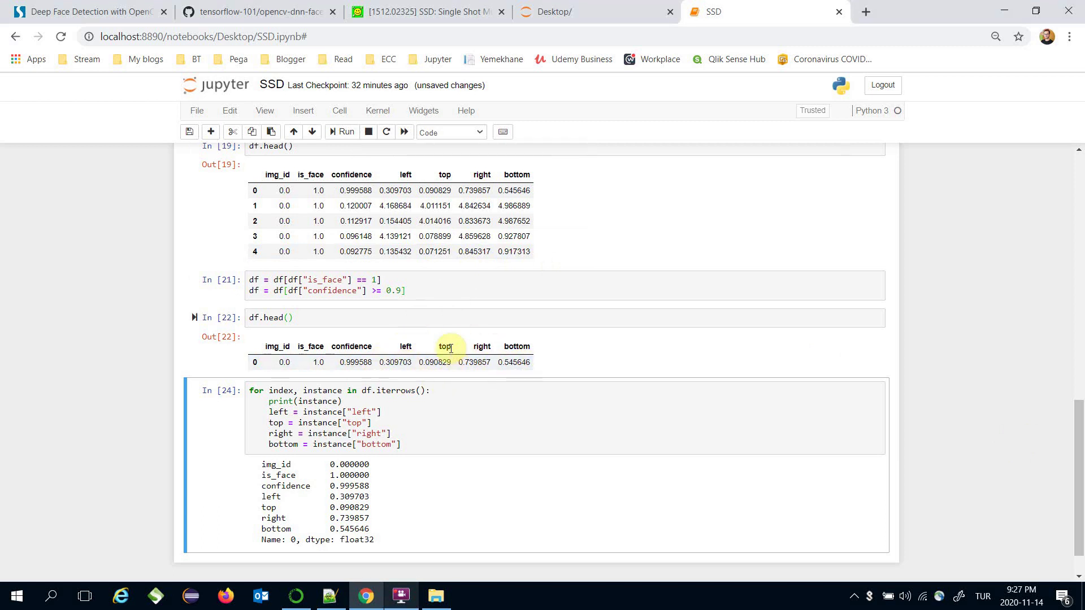
scroll(450, 348, up, 3)
scroll(454, 341, up, 4)
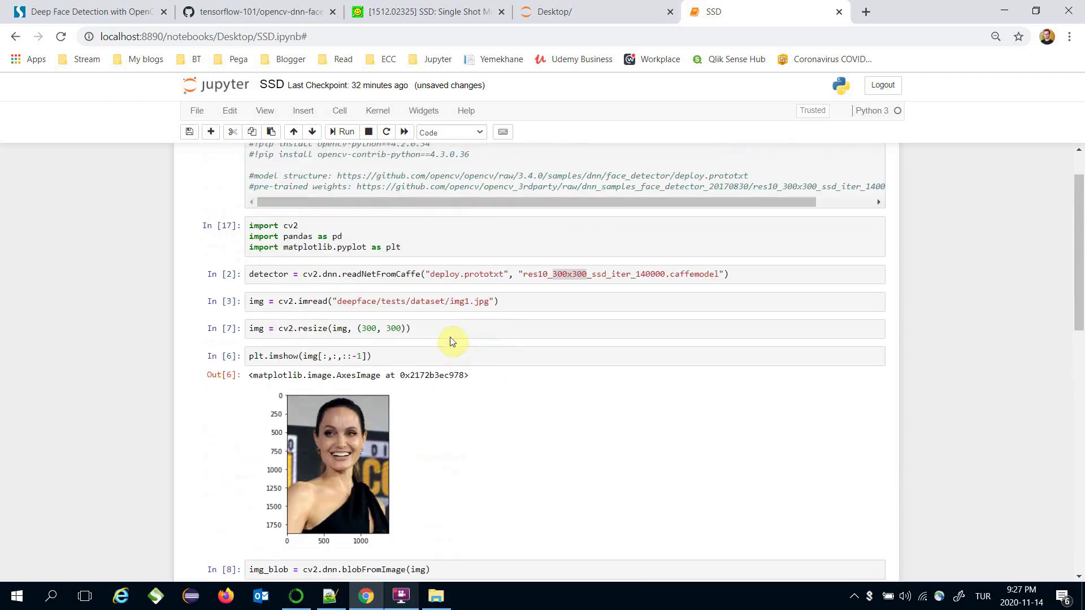
scroll(453, 341, up, 1)
Scale left, top, right and bottom by 300 to match the resized image
click(413, 384)
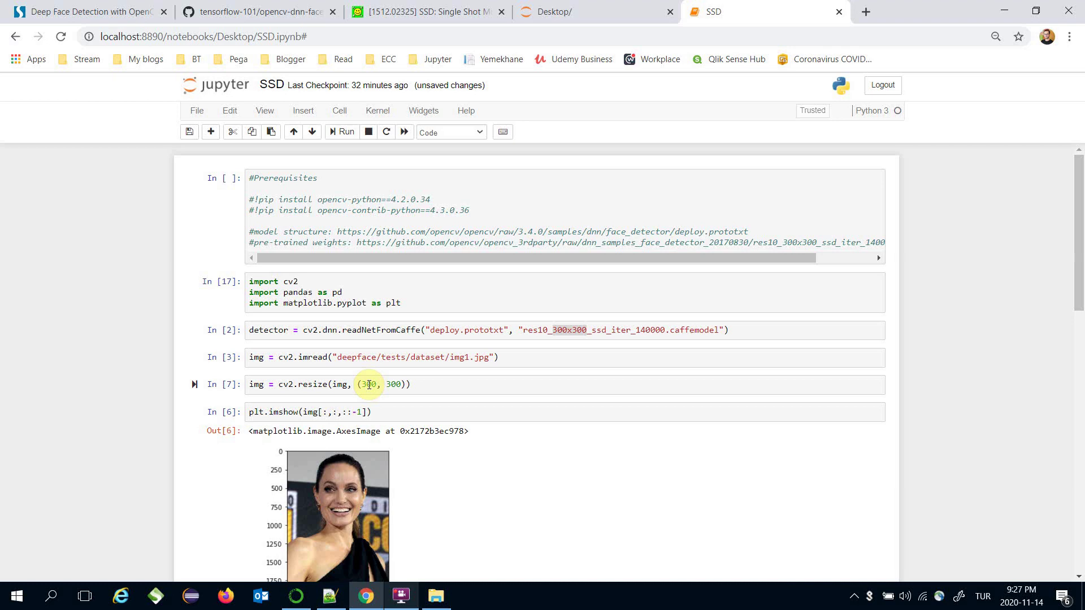
double_click(370, 385)
scroll(376, 380, down, 10)
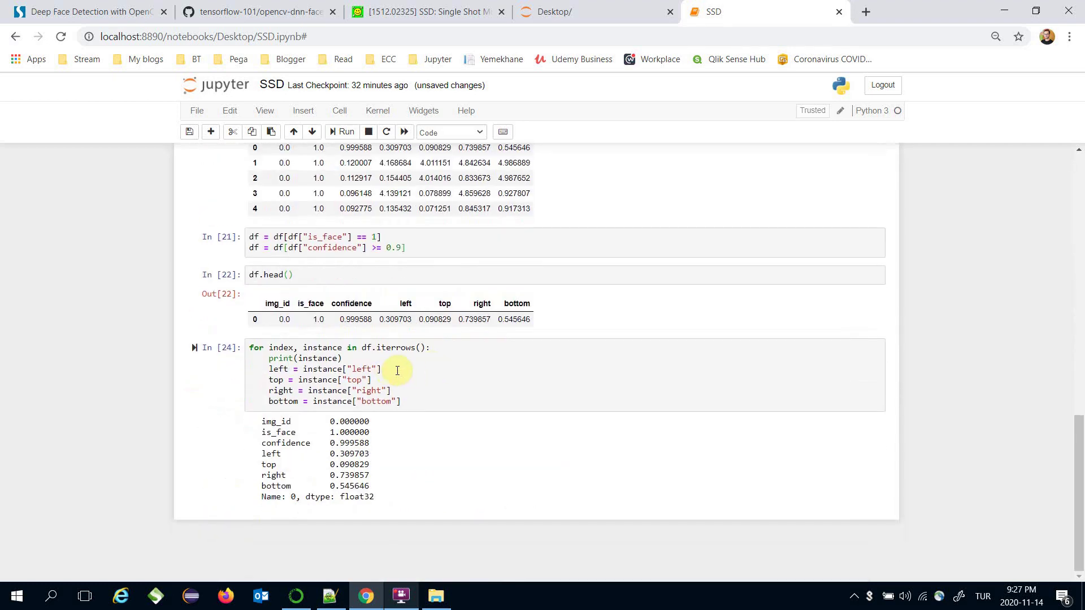
click(396, 370)
text(*)
key(ctrl+v)
key(Down)
text(*)
key(ctrl+v)
key(Down)
text(*)
key(ctrl+v)
key(Down)
text(*)
key(ctrl+v)
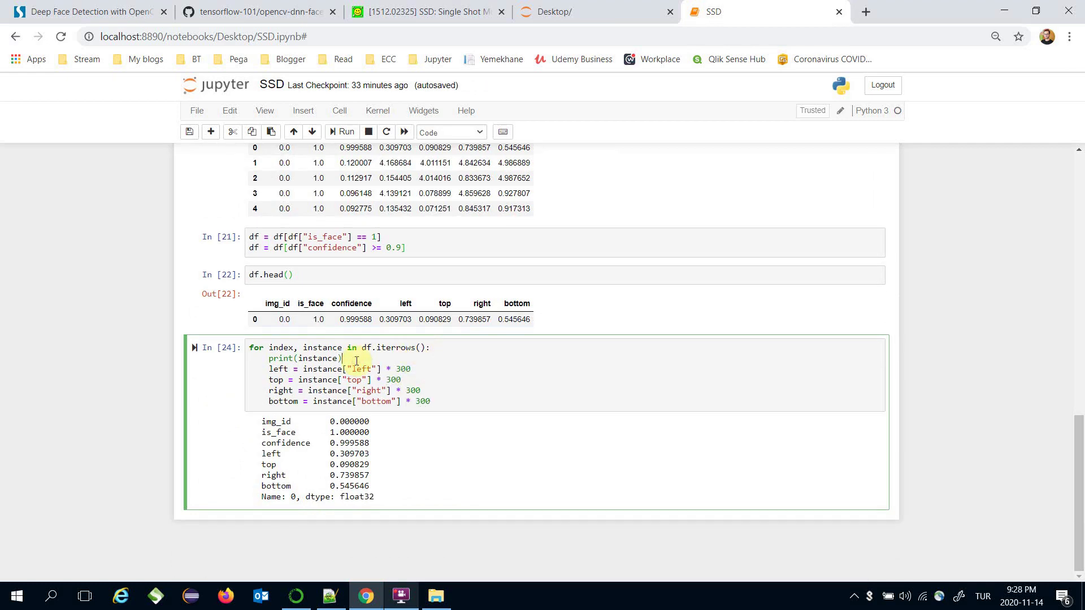
Remove print(instance) and add detected_face = img[top:bottom, left:right]
key(shift+Home)
key(BackSpace)
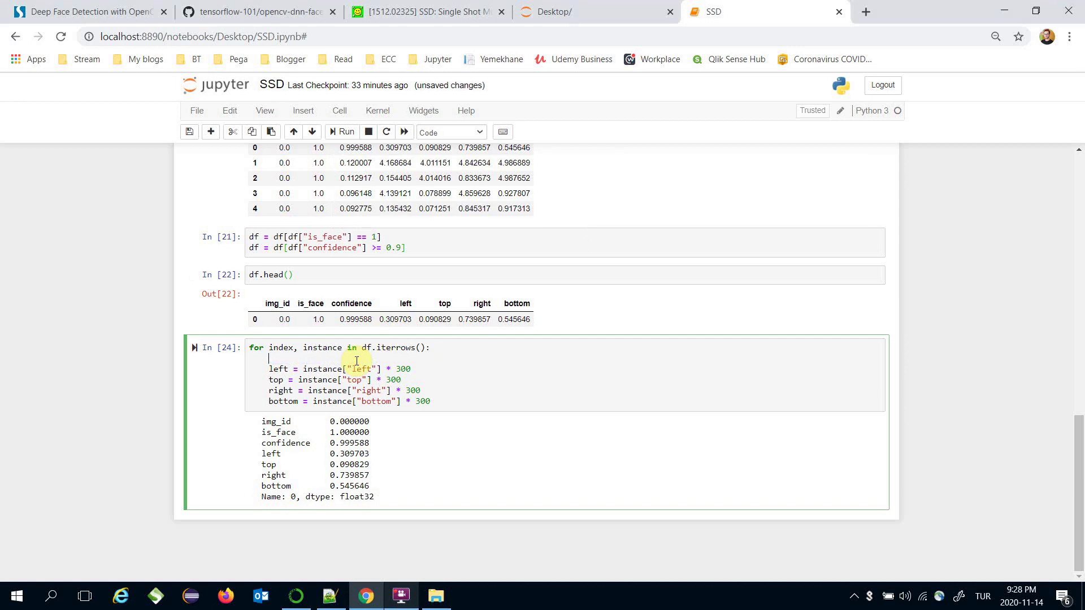
key(BackSpace)
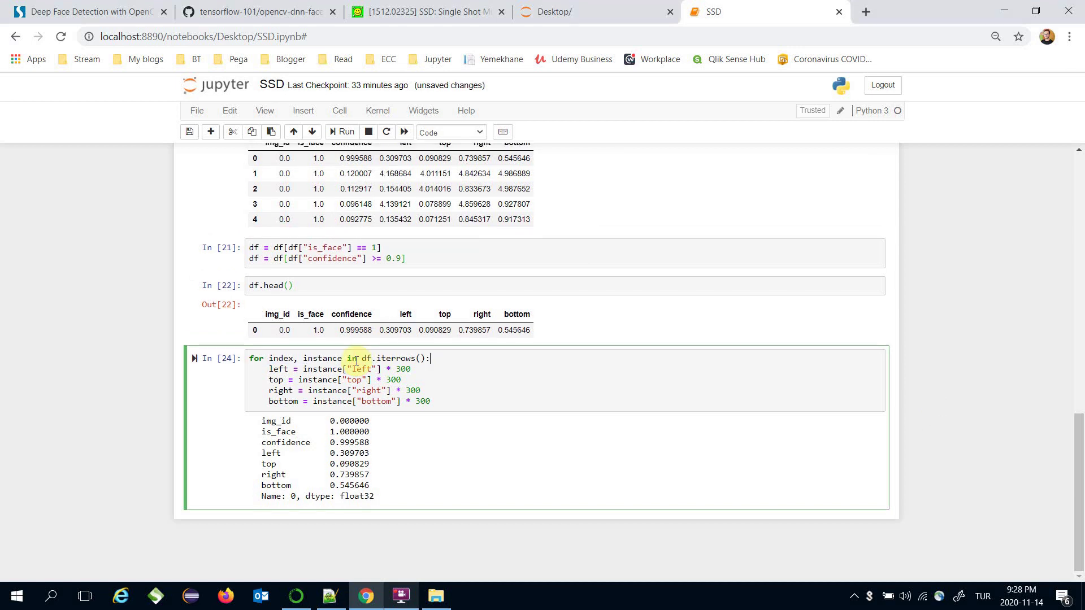
key(Return)
key(Return)
text(detected_face = img[)
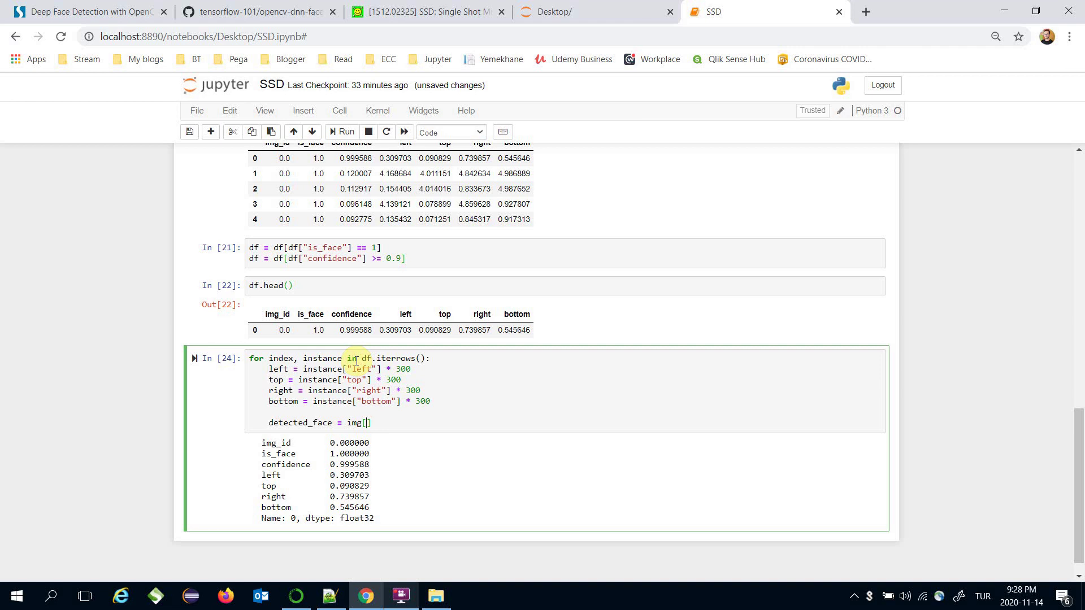
text(top:)
text(bottom, left:right])
key(Return)
key(Return)
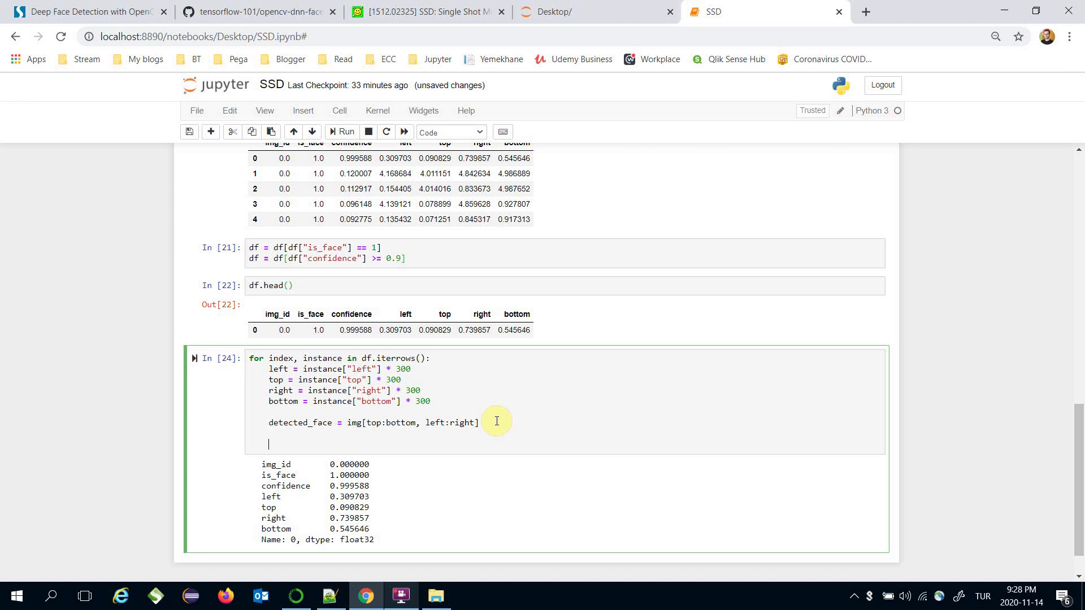
text(plt.imshow())
Add plt.imshow(detected_face) and begin the plt.show() line
double_click(310, 423)
click(325, 442)
key(ctrl+v)
key(End)
key(Return)
text(plt.show())
After the TypeError, wrap each scaled coordinate in int(...) and rerun to crop the face
key(ctrl+Return)
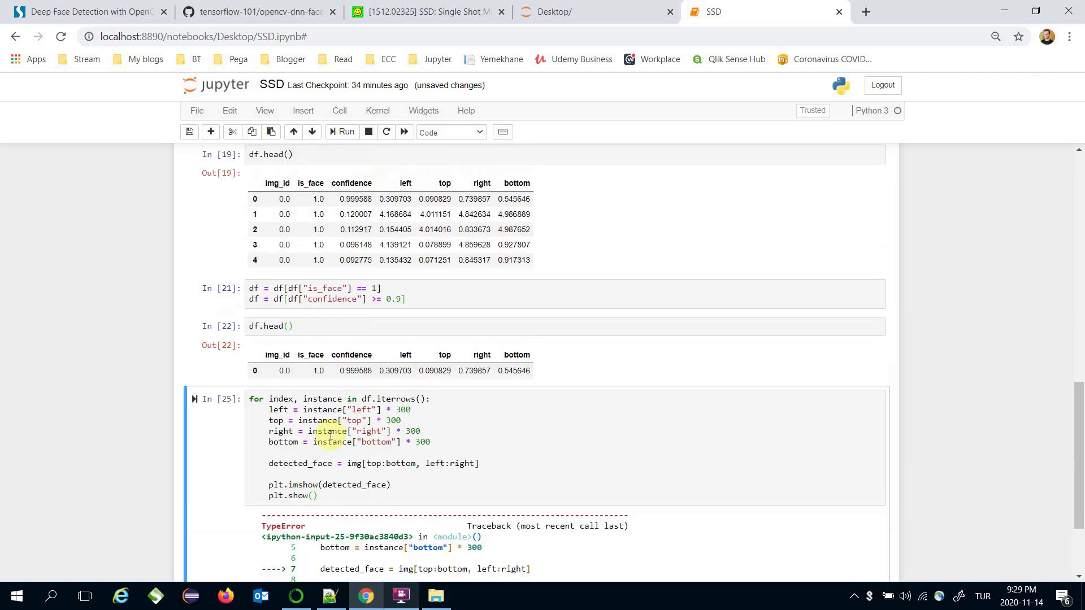
scroll(518, 395, down, 2)
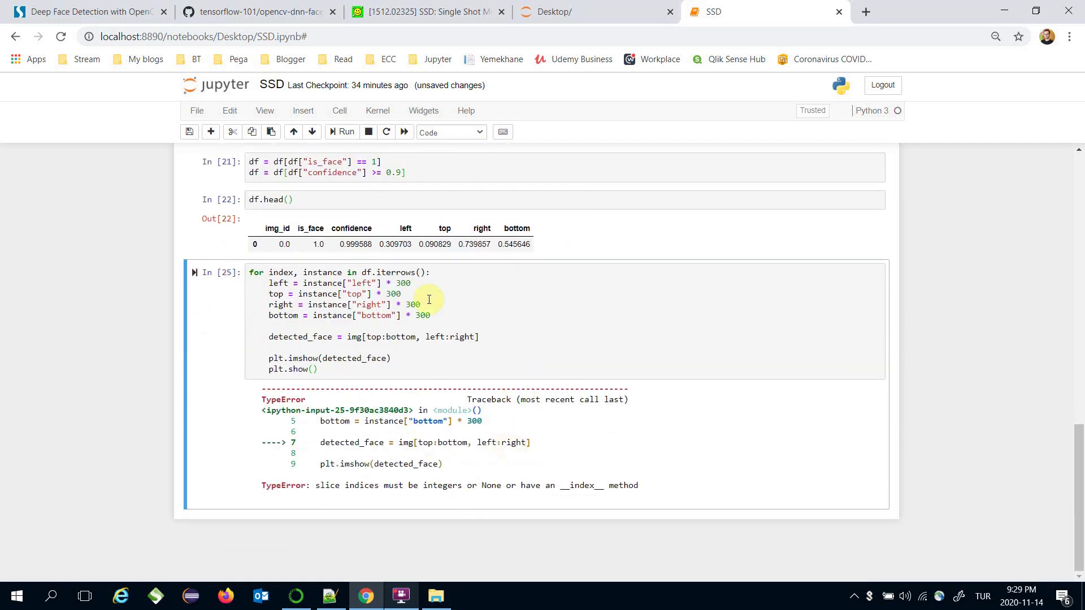
click(304, 284)
text(int)
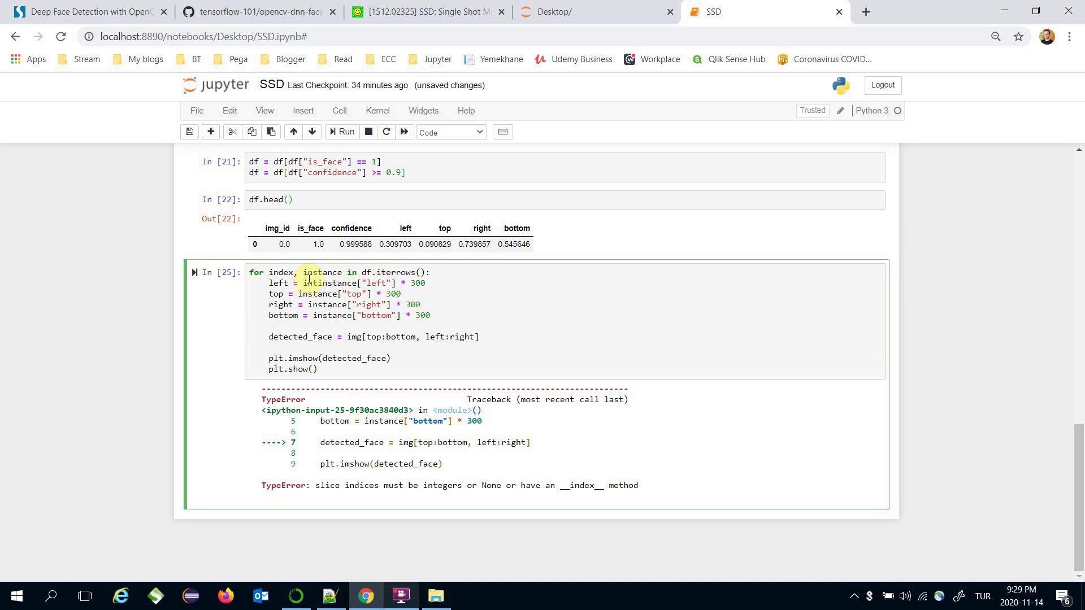
text(()
key(End)
text())
click(320, 285)
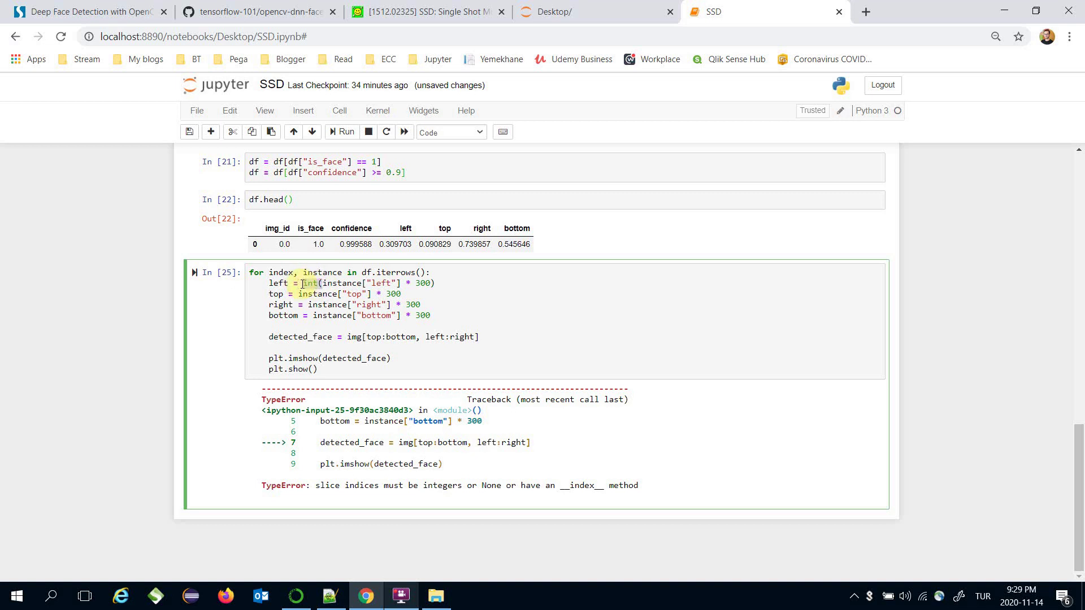
click(299, 294)
text(int()
text(int()
click(313, 316)
text(int()
click(422, 293)
text())
click(441, 304)
text()))
key(ctrl+Return)
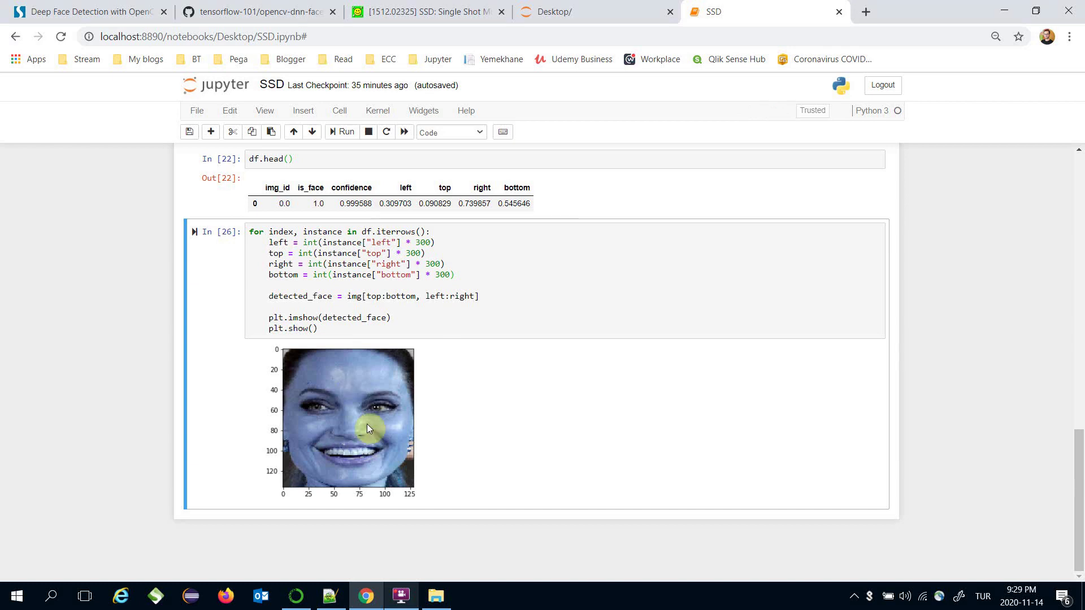
scroll(406, 382, up, 5)
scroll(509, 381, up, 10)
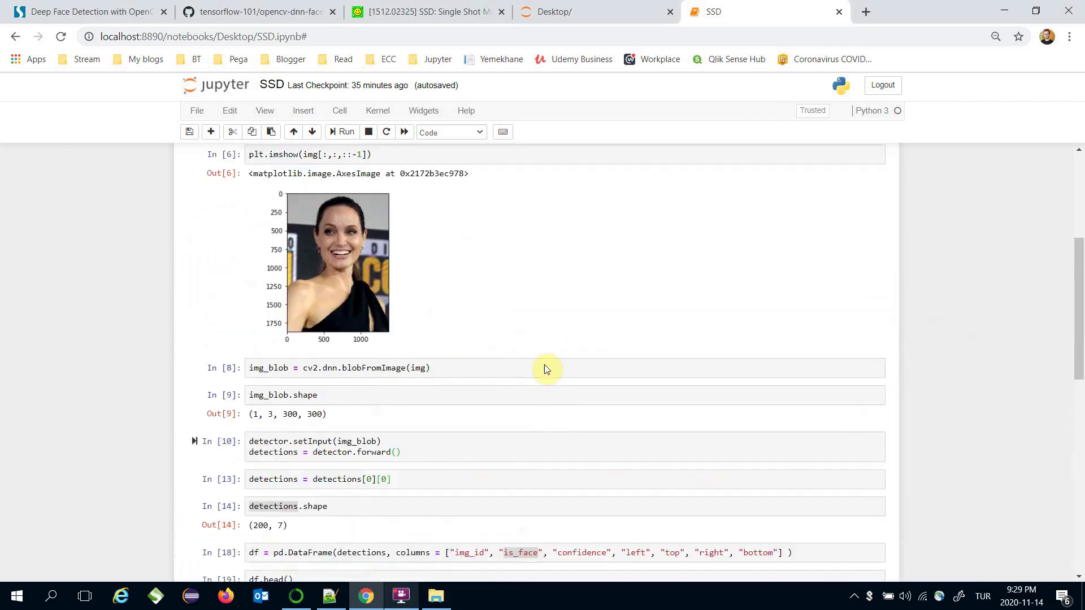
scroll(548, 368, up, 5)
scroll(429, 233, up, 2)
Show detected_face[:,:,::-1] so the crop renders in natural colours, then check the 0.99 confidence
click(366, 268)
drag(366, 268, 307, 268)
key(ctrl+c)
scroll(448, 284, down, 2)
scroll(441, 356, down, 15)
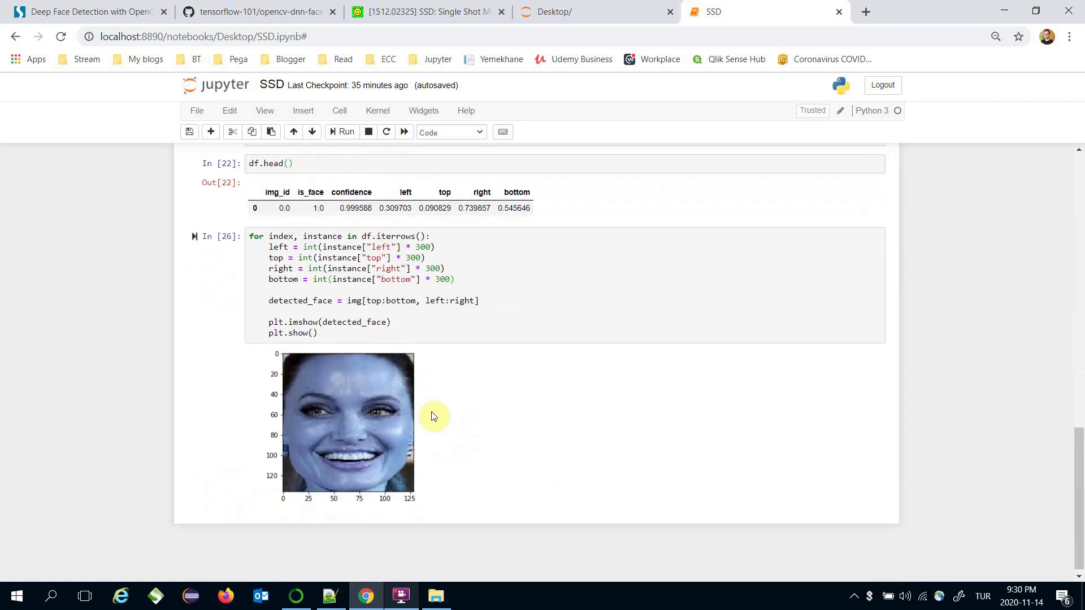
click(386, 319)
key(ctrl+v)
key(ctrl+Return)
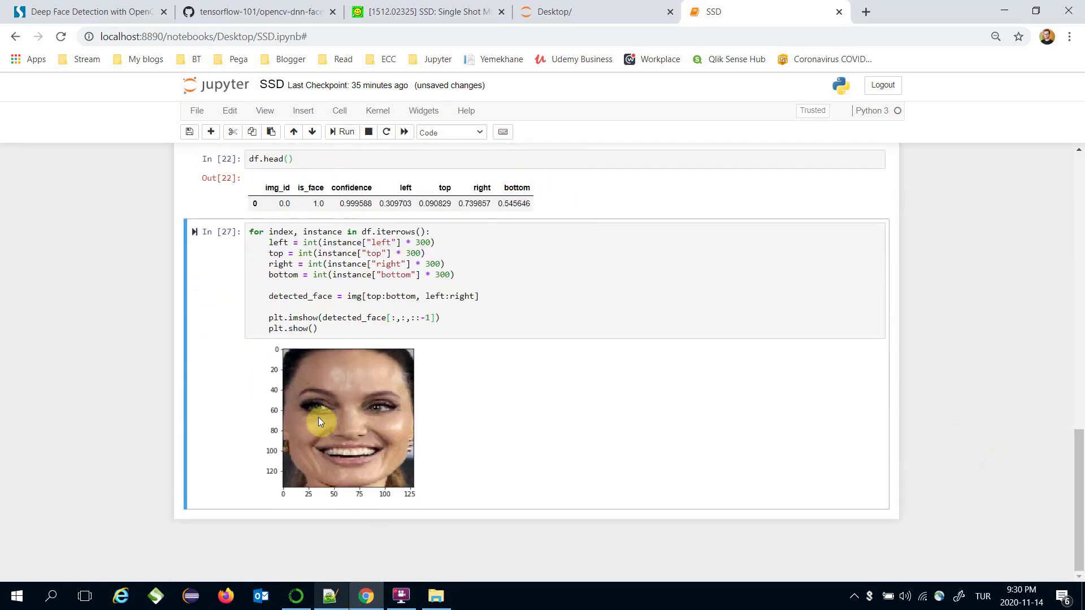
click(349, 203)
drag(355, 204, 339, 204)
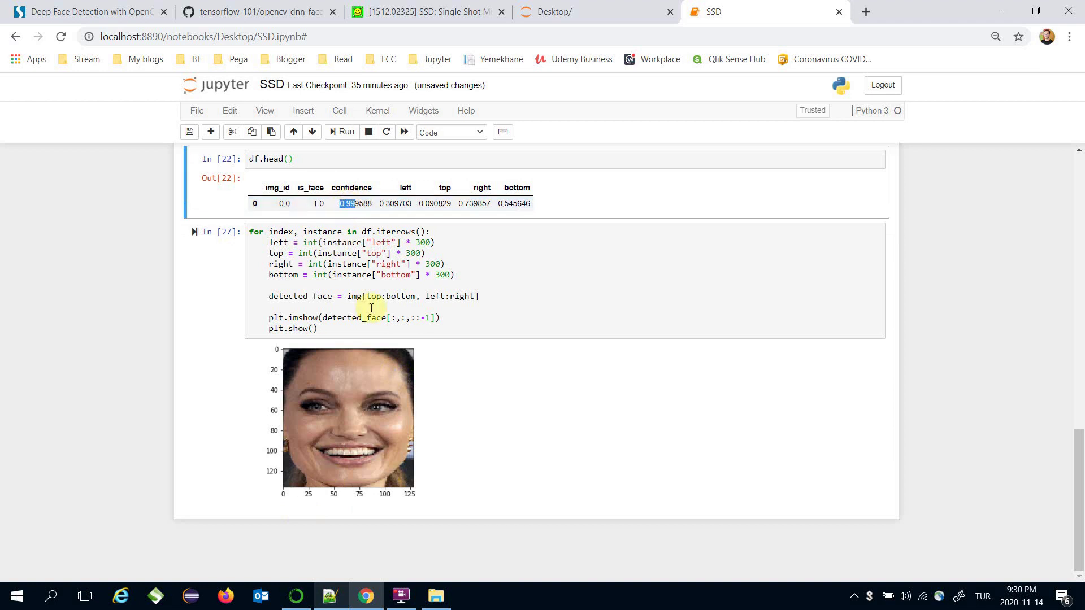